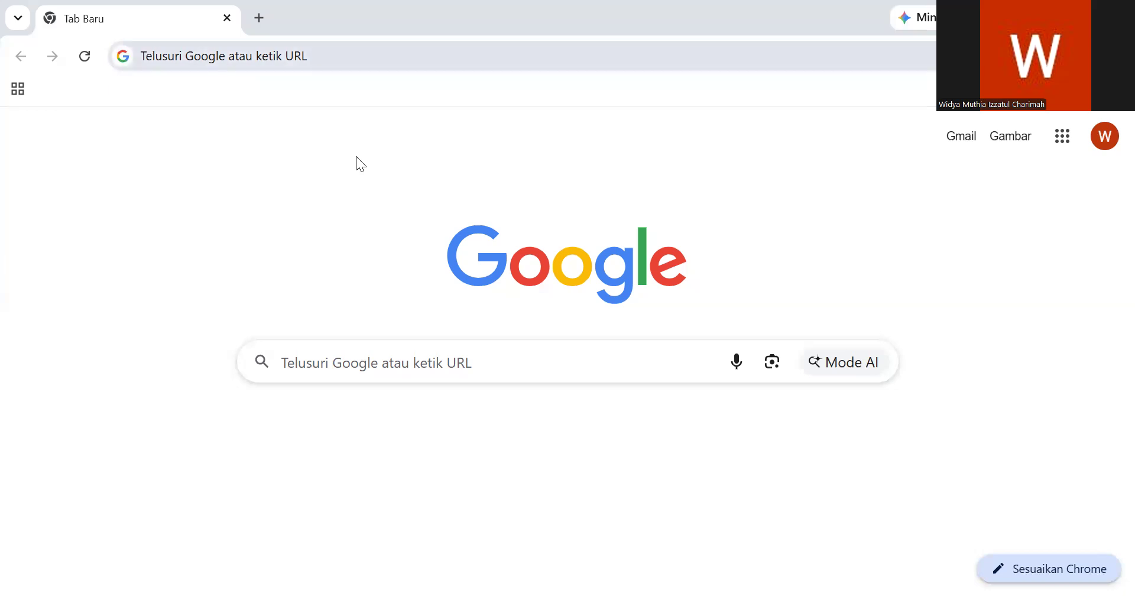
# - Open trello.com in the browser
pyautogui.hotkey('ctrl', 'l')
pyautogui.write('trello.com')
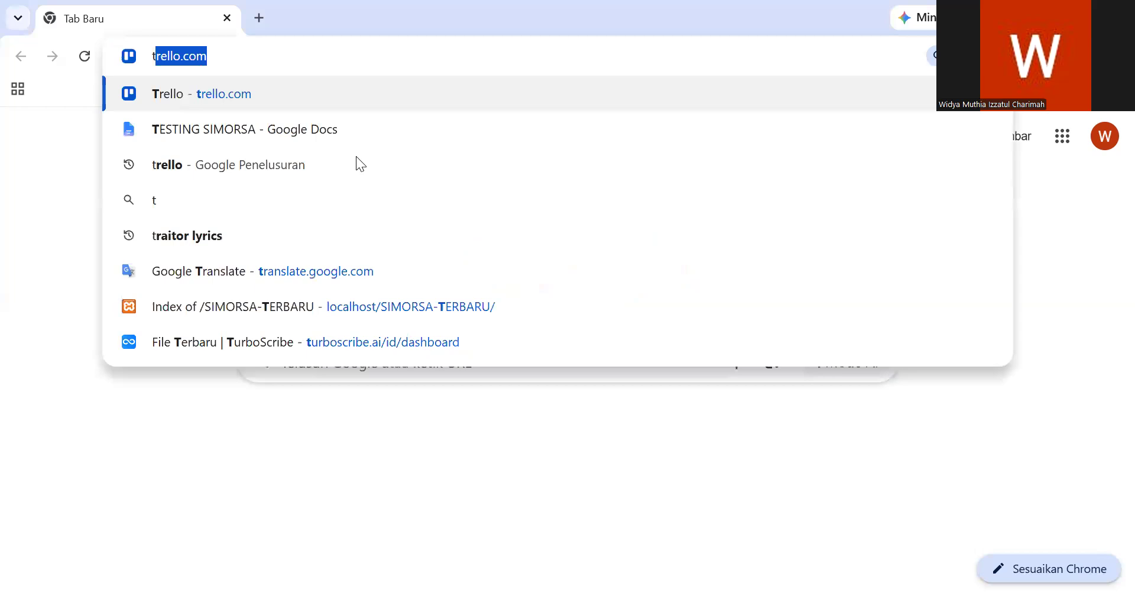
pyautogui.press('Return')
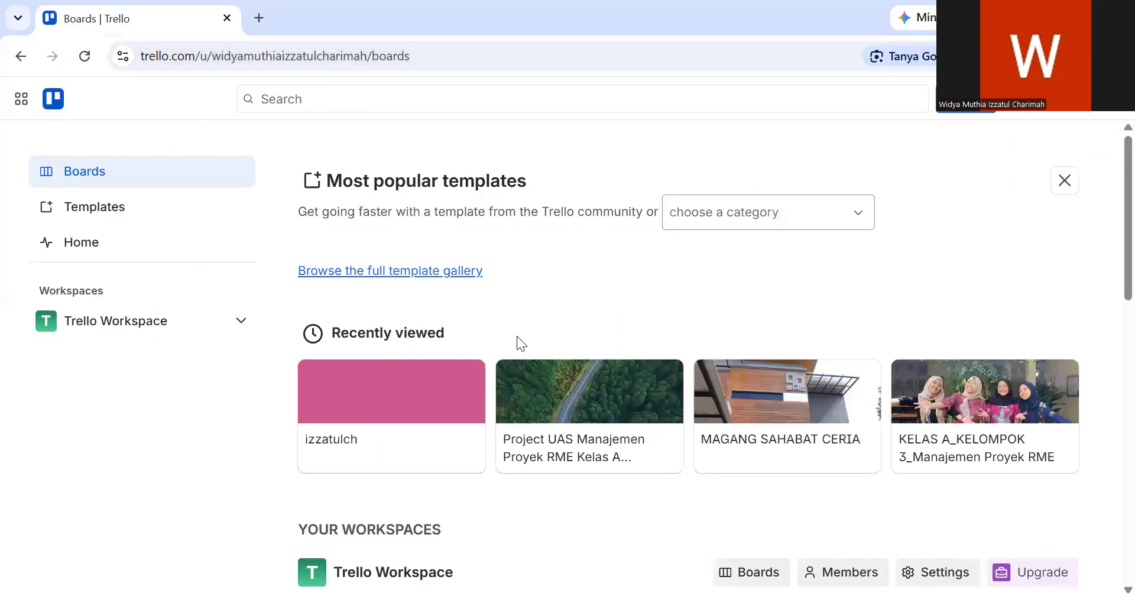
# - Start a new board in Trello Workspace with the orange city-skyline photo as its background
pyautogui.scroll(-1, 520, 340)
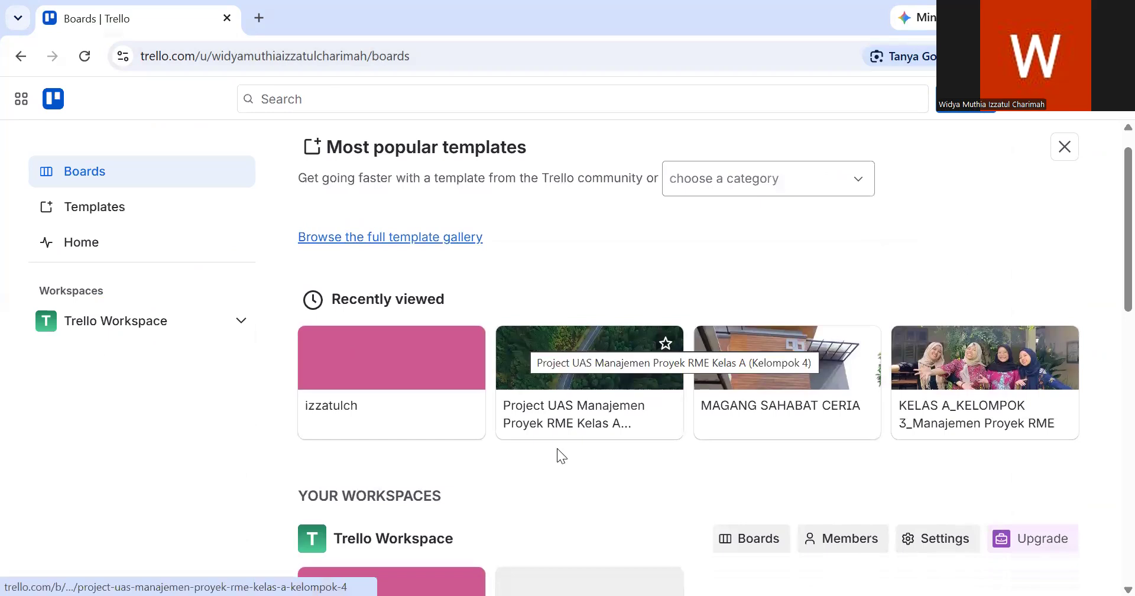
pyautogui.scroll(-2, 557, 448)
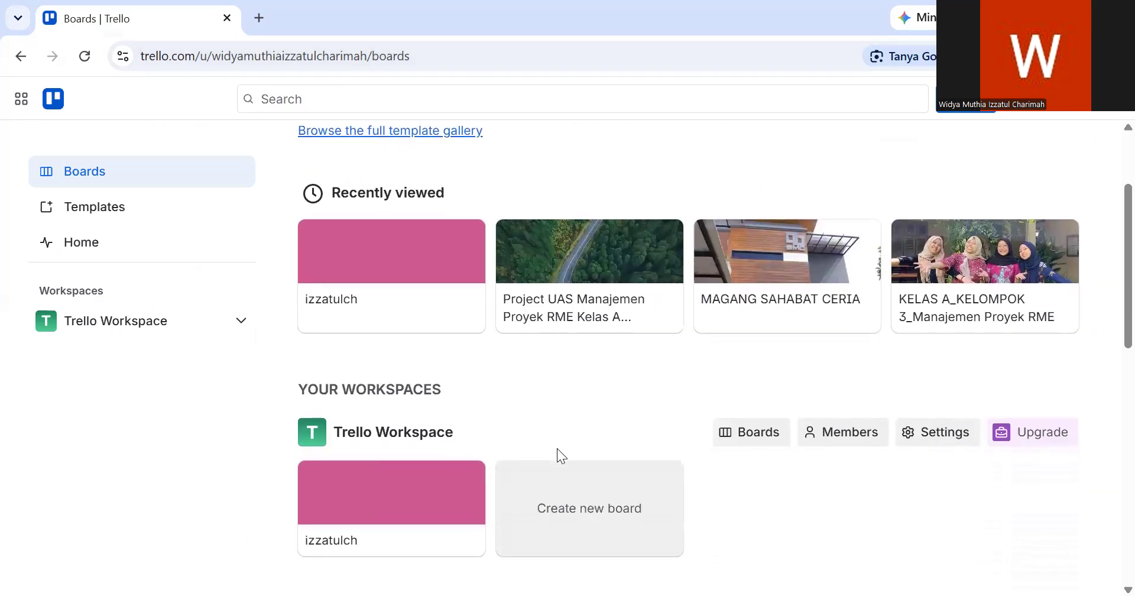
pyautogui.scroll(-1, 557, 448)
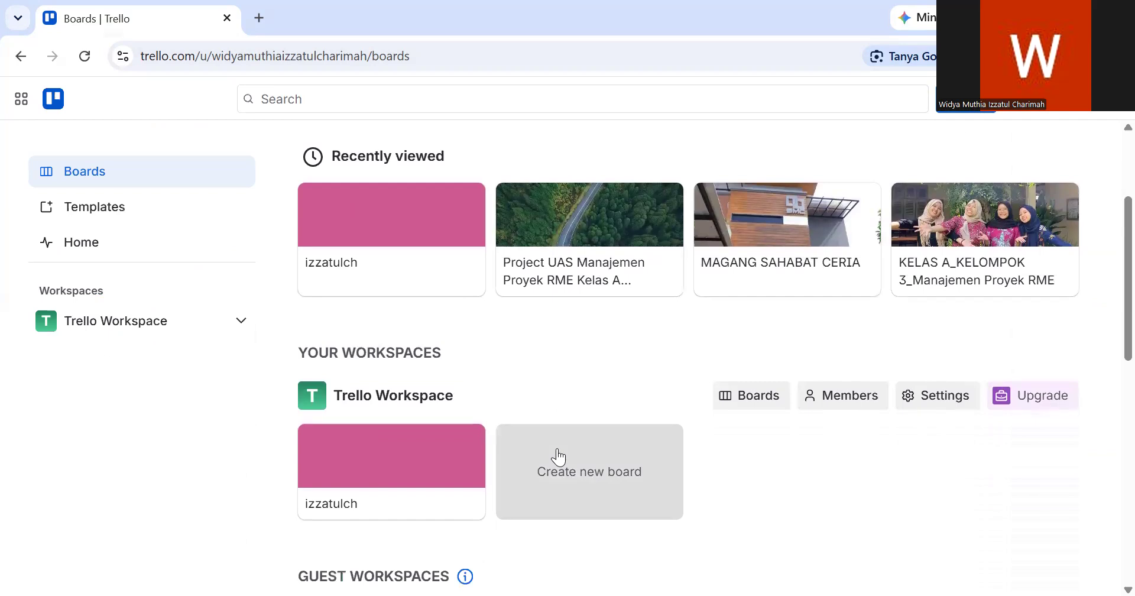
pyautogui.scroll(-1, 593, 393)
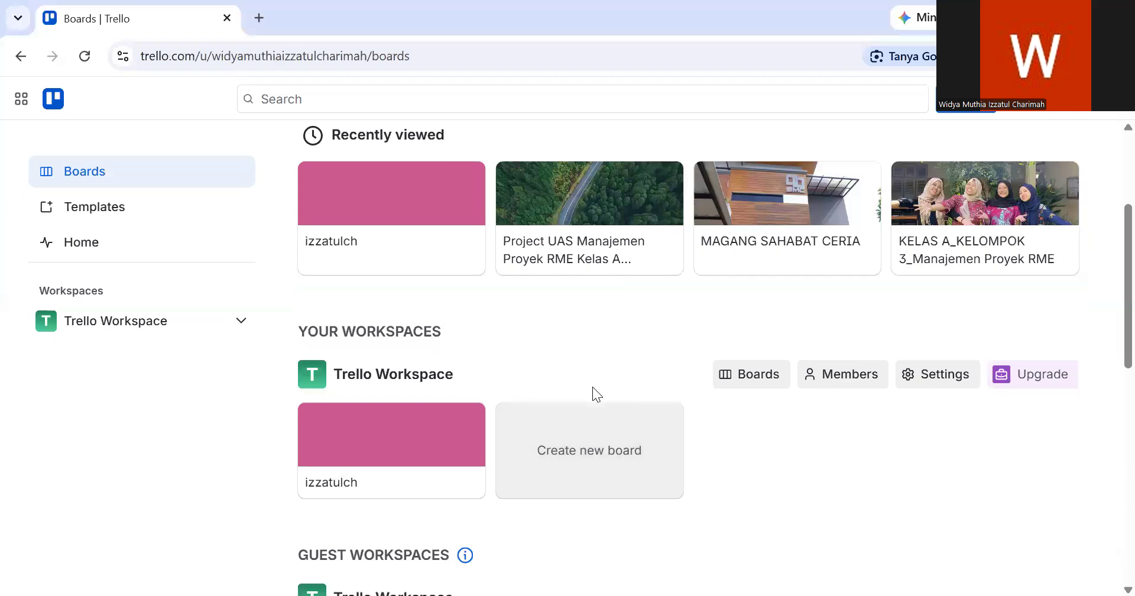
pyautogui.scroll(-1, 593, 393)
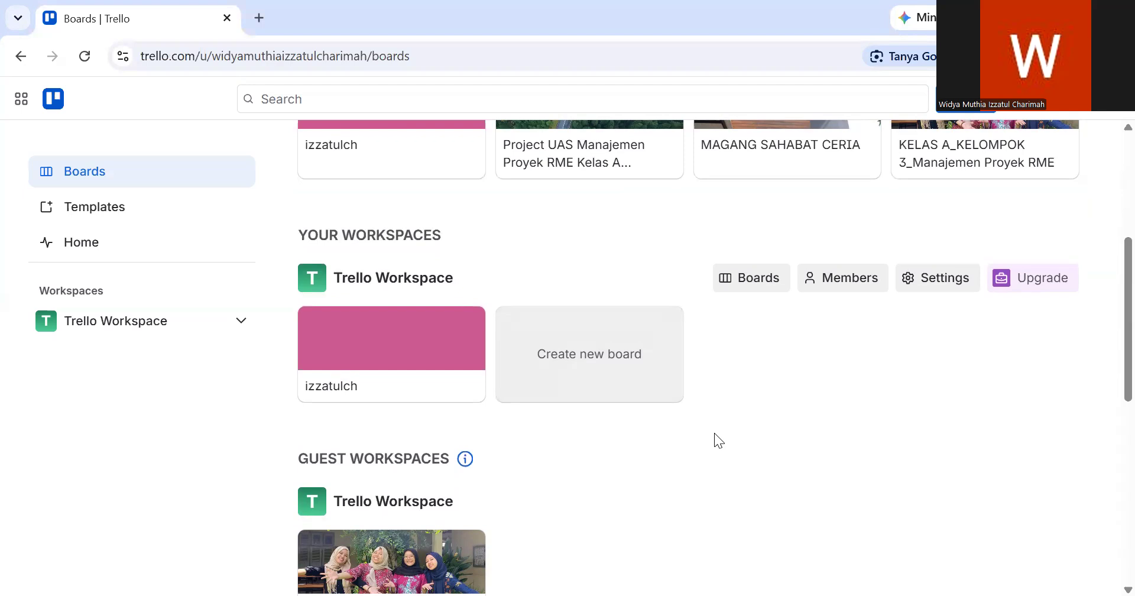
pyautogui.click(617, 354)
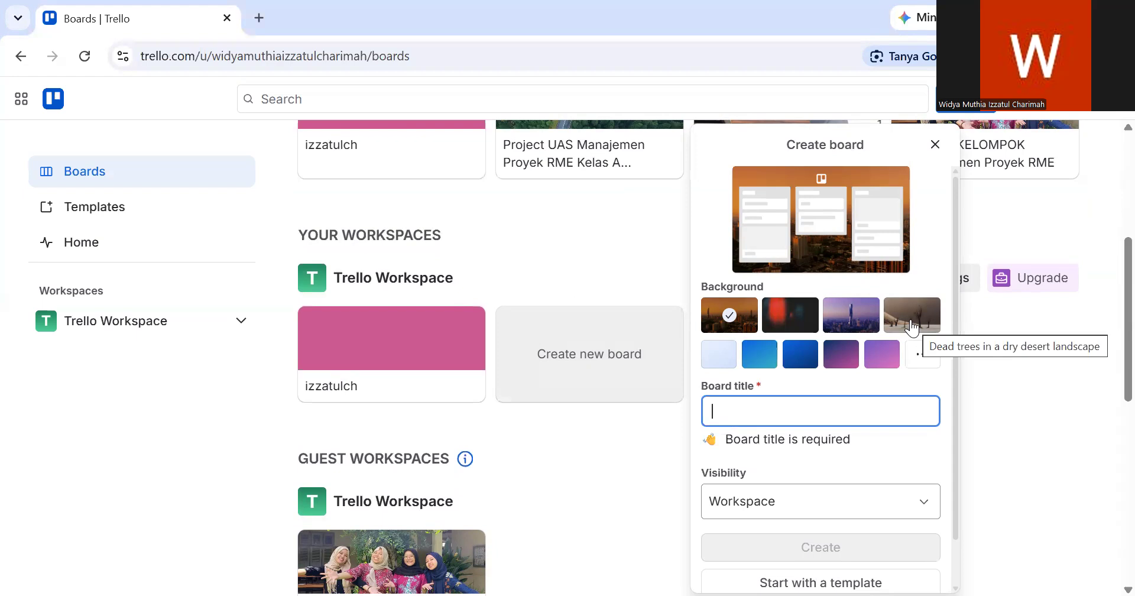
pyautogui.click(916, 329)
pyautogui.click(718, 316)
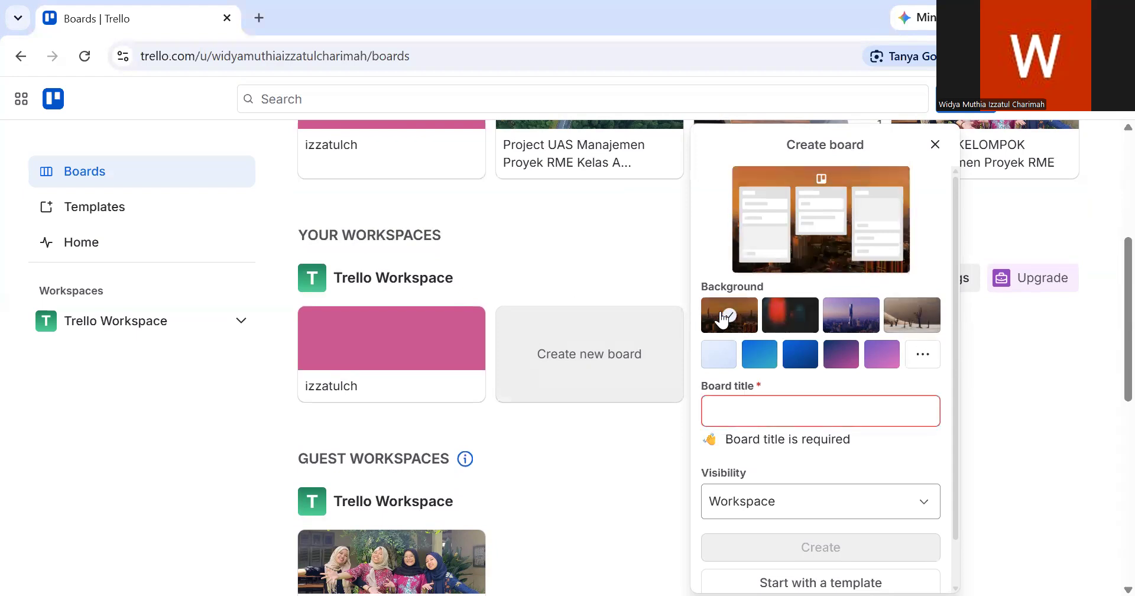
# - Title the new board "Pengambangan Rekam Medis Elektronik"
pyautogui.click(734, 404)
pyautogui.scroll(-1, 733, 404)
pyautogui.write('P')
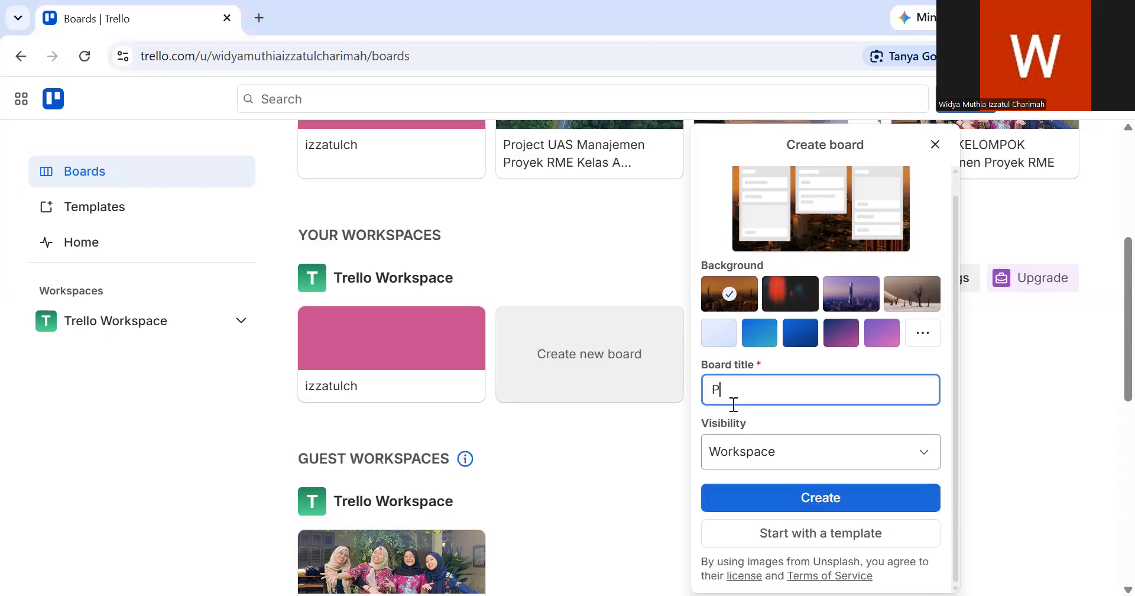
pyautogui.write('engambangan Rekam Me')
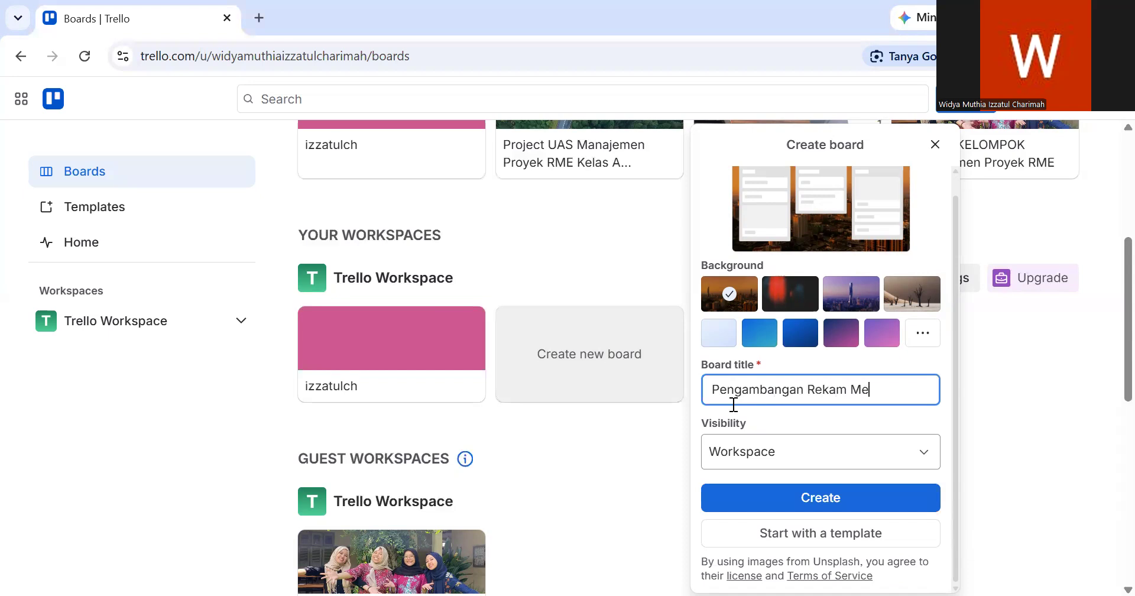
pyautogui.write('dis Elektronik')
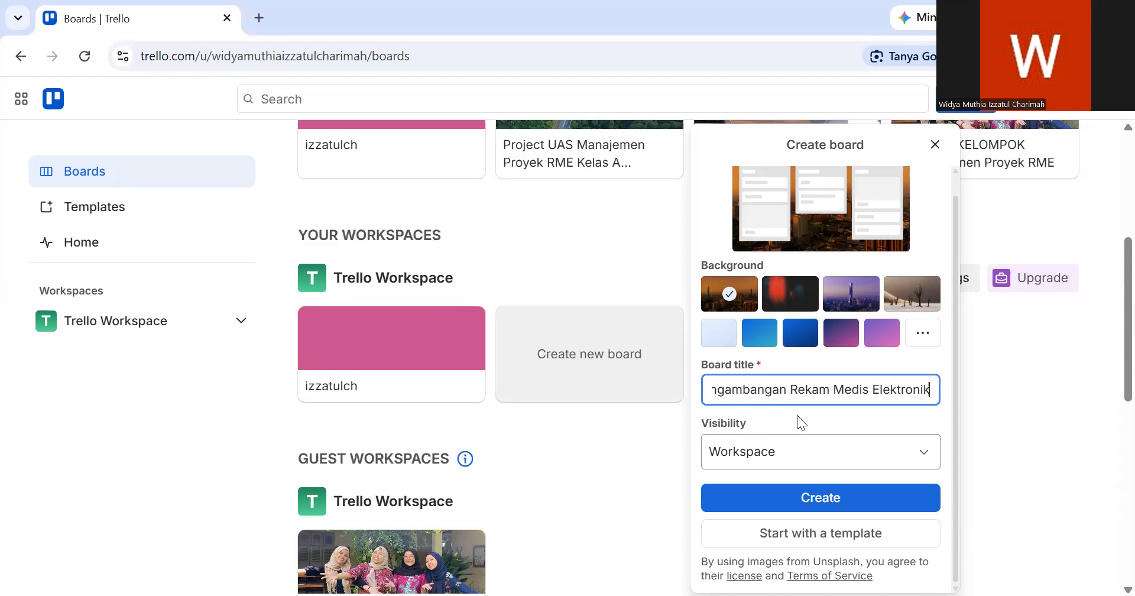
# - Set the board's visibility to Workspace and create the board
pyautogui.click(791, 447)
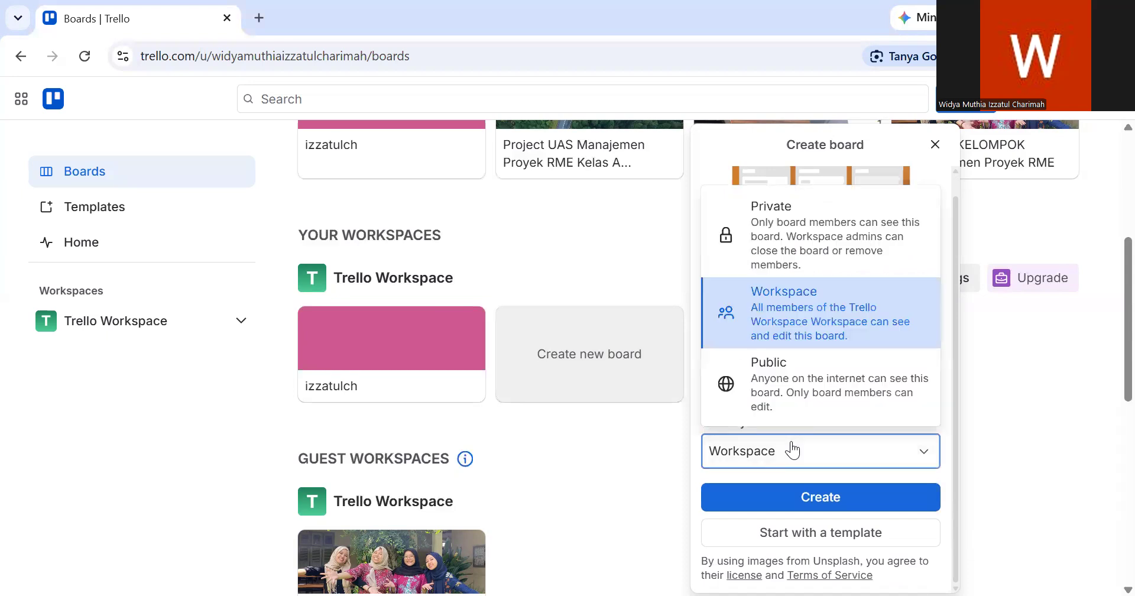
pyautogui.click(826, 322)
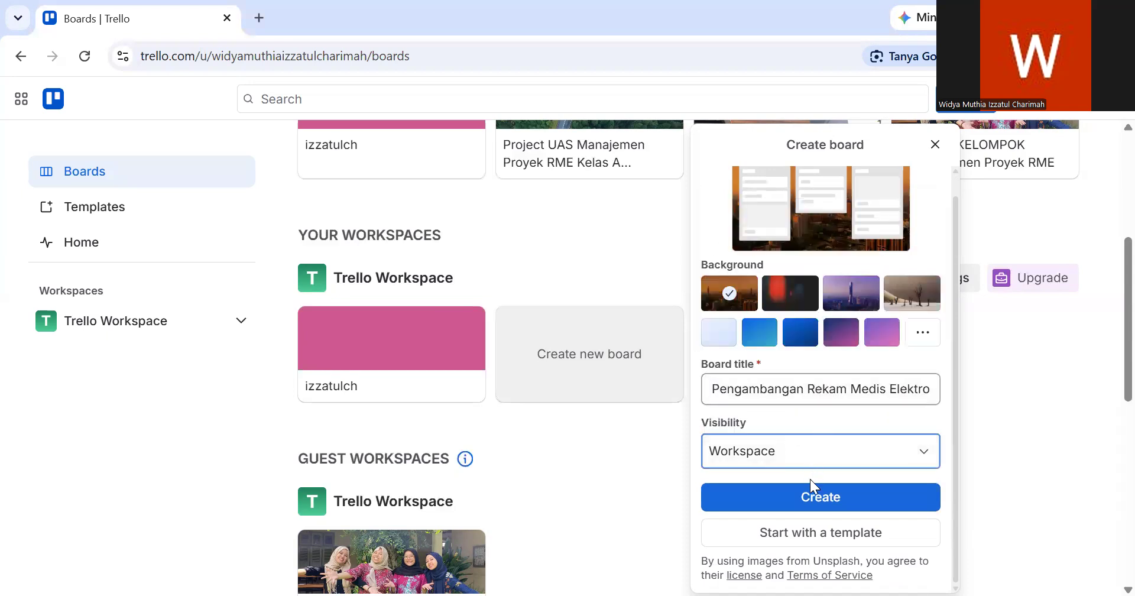
pyautogui.scroll(1, 846, 442)
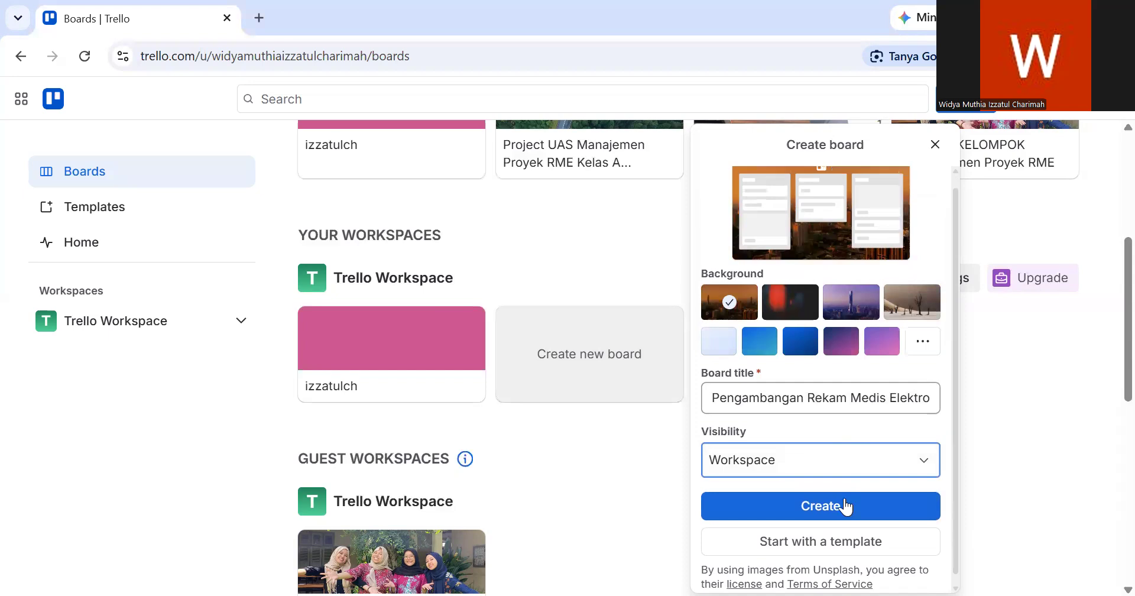
pyautogui.click(845, 503)
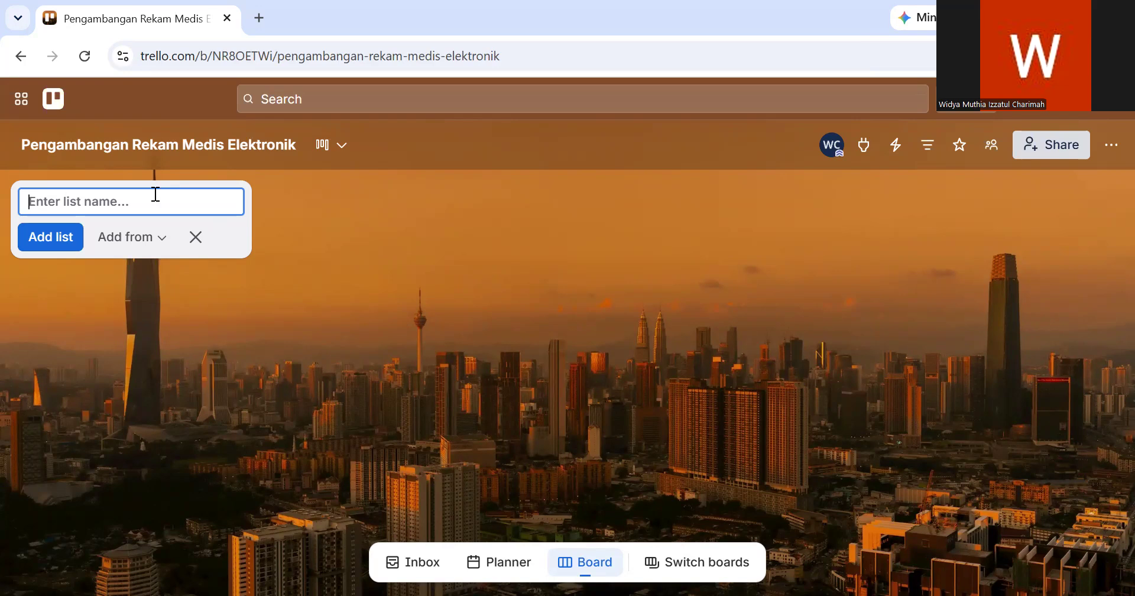
# - Add a first list named "Analisis Kebutuhan" to the board
pyautogui.write('Analisis Kebutua')
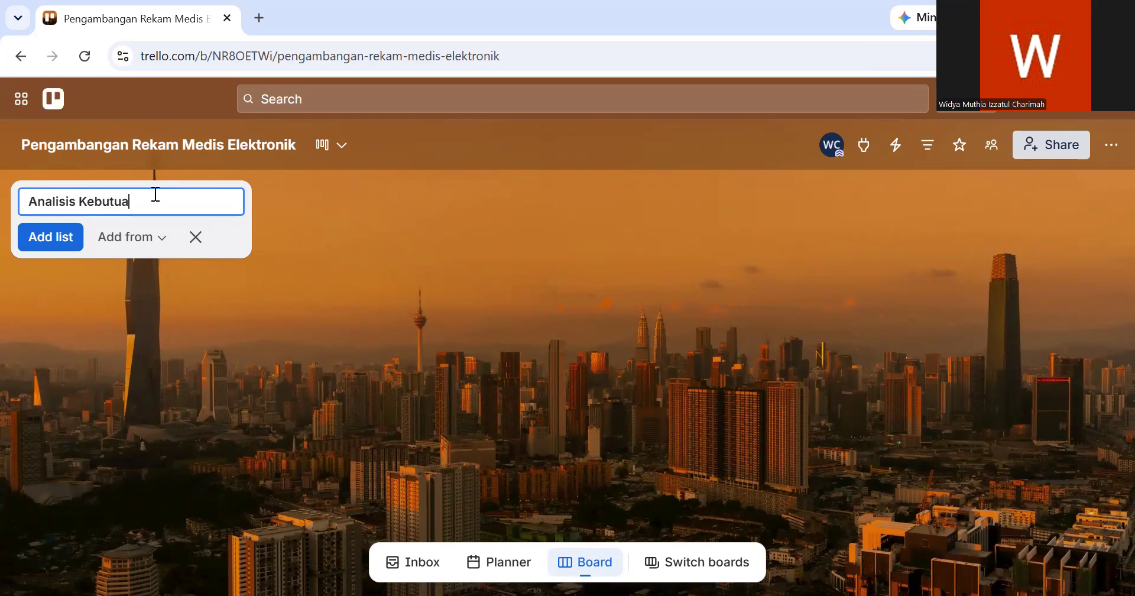
pyautogui.write('han')
pyautogui.click(56, 246)
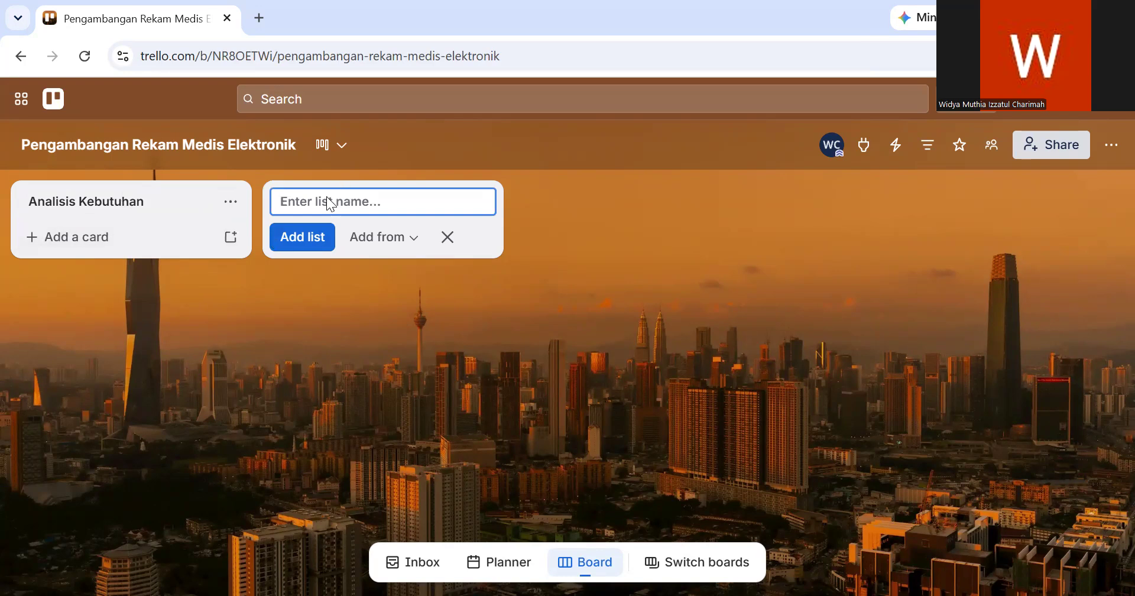
# - Add a second list named "Perancangan Sistem"
pyautogui.write('Perancangan ')
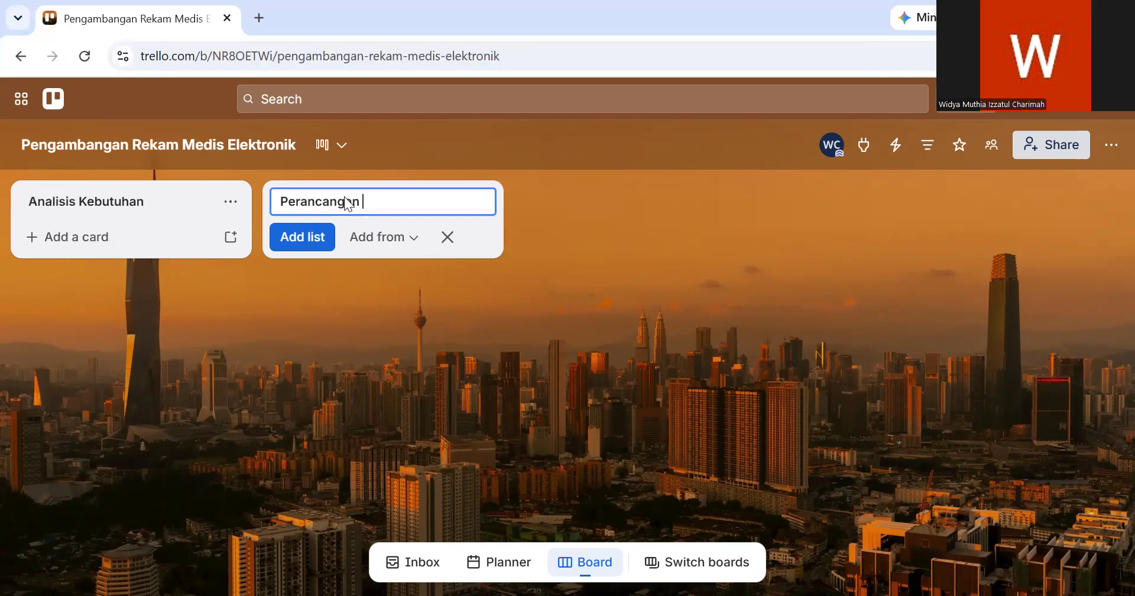
pyautogui.write('Sistem')
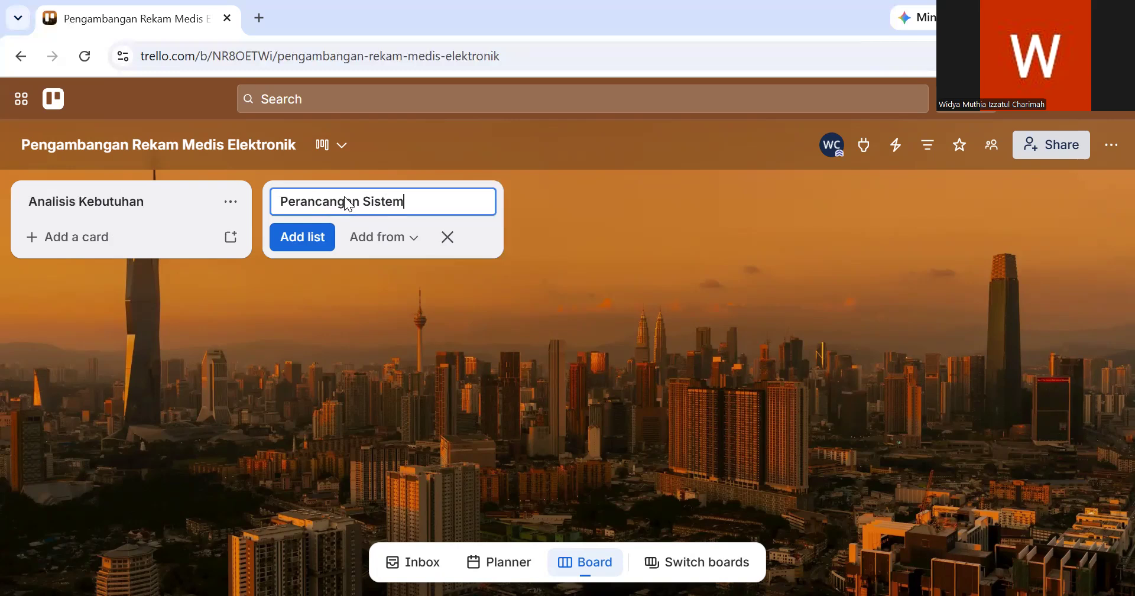
pyautogui.click(312, 239)
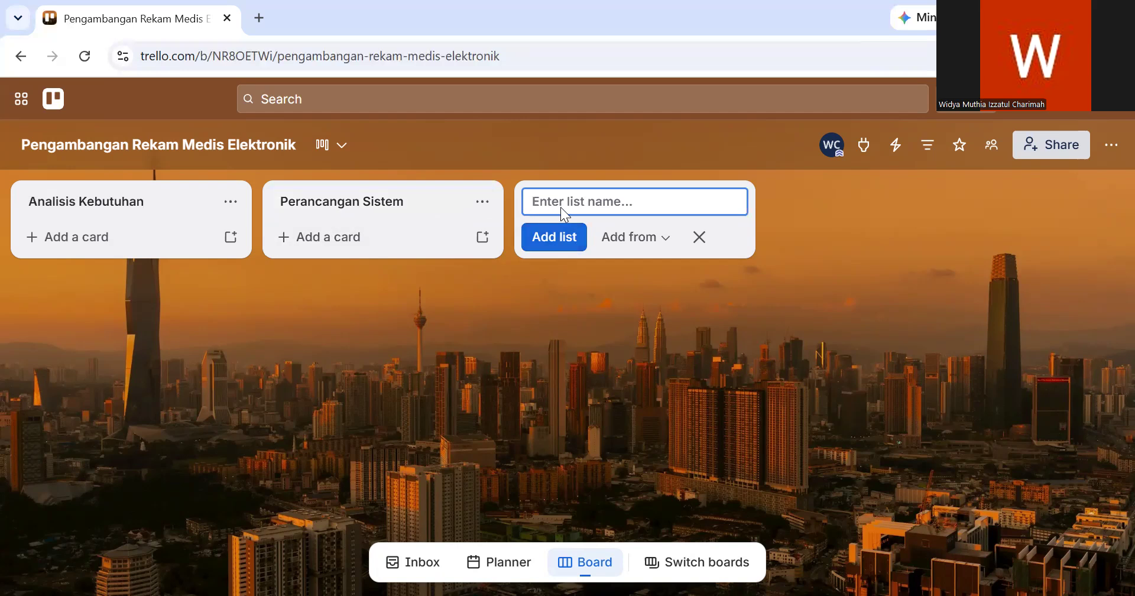
# - Add a third list named "Pengembangan Sistem"
pyautogui.write('Pengembangan Sistem')
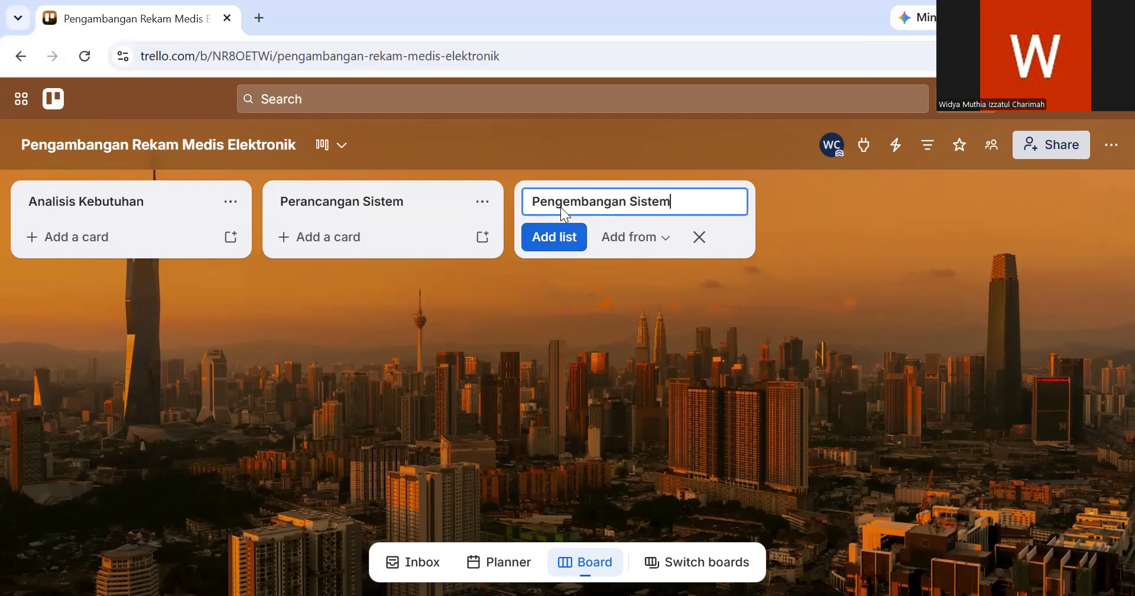
pyautogui.click(562, 239)
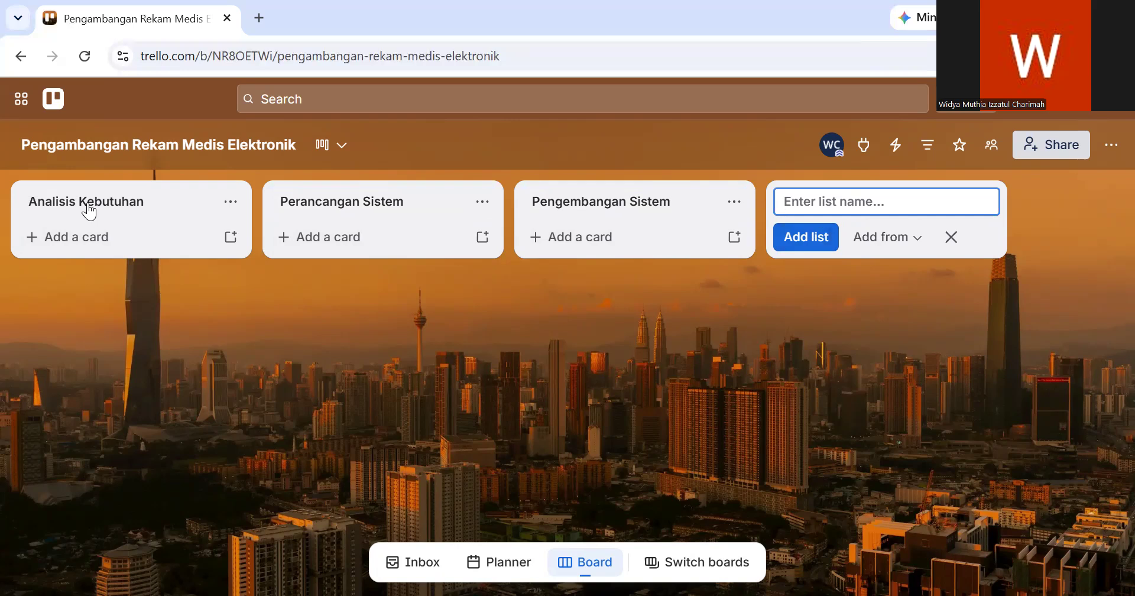
# - Add a card titled "Wawancara dan observasi" to the Analisis Kebutuhan list
pyautogui.click(100, 243)
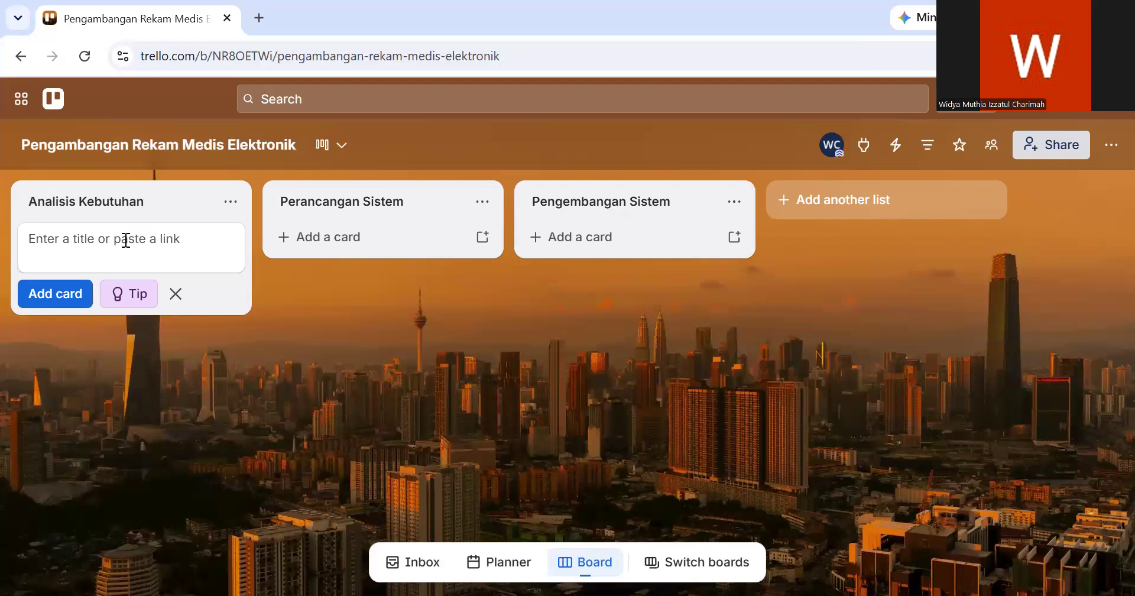
pyautogui.write('Wawancara dan observasi')
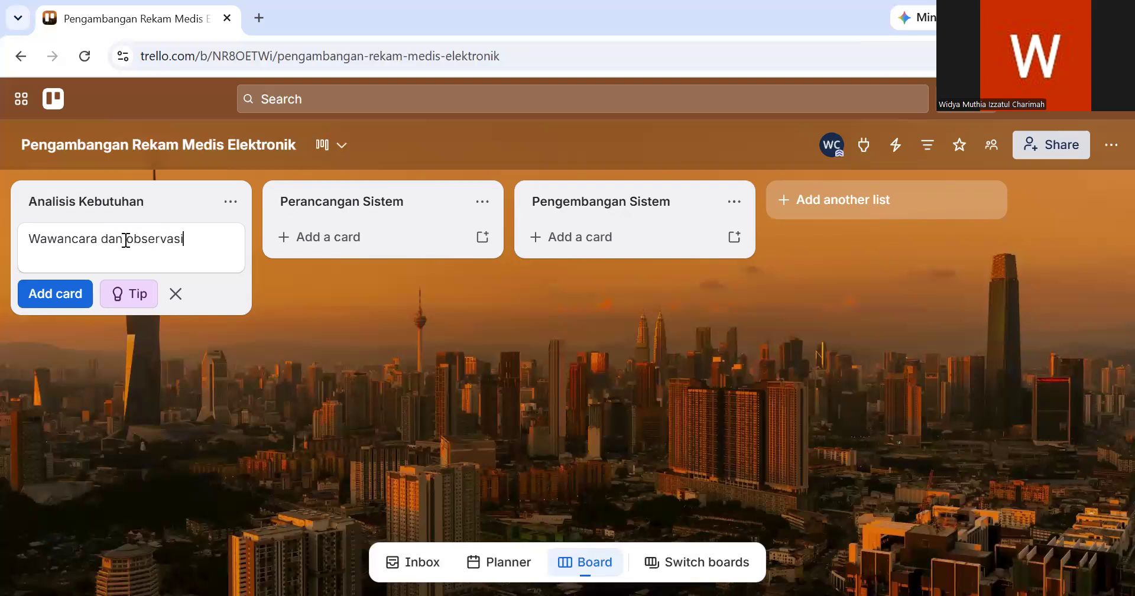
pyautogui.click(57, 294)
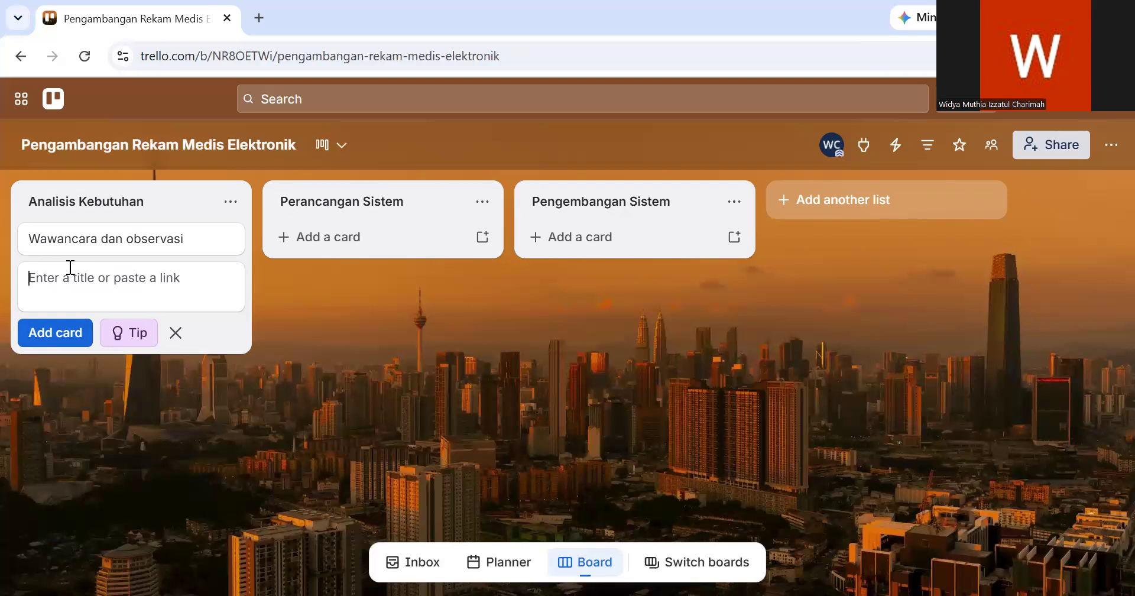
# - Add a second card titled "identifikasi kebutuhan pengguna" to the Analisis Kebutuhan list
pyautogui.write('I')
pyautogui.write('dentifika')
pyautogui.write('si ')
pyautogui.write('kebutu')
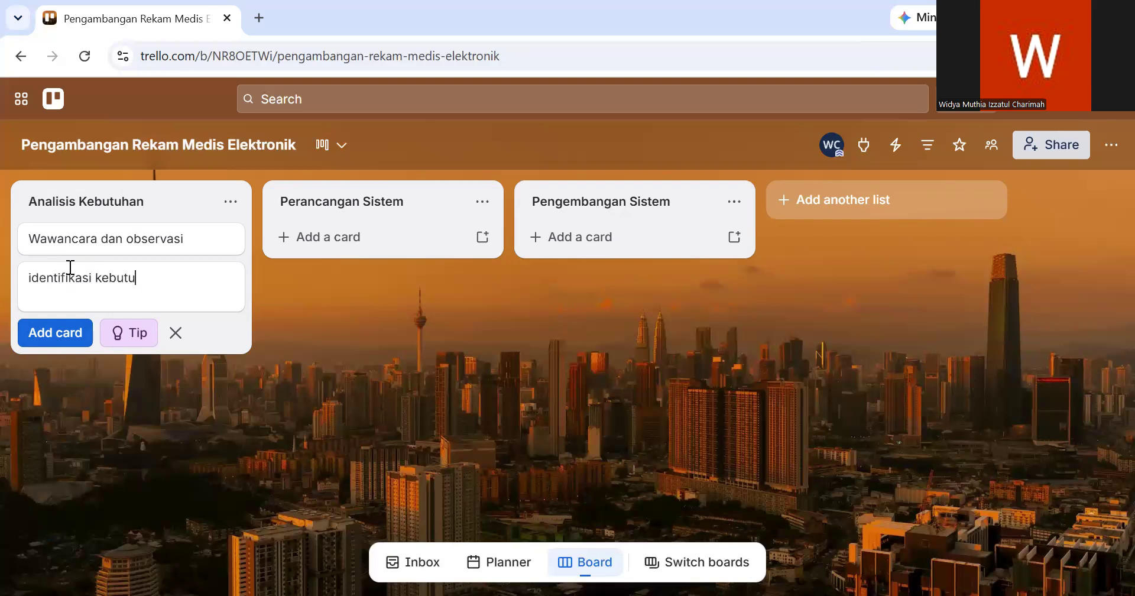
pyautogui.write('han pengguna')
pyautogui.click(70, 335)
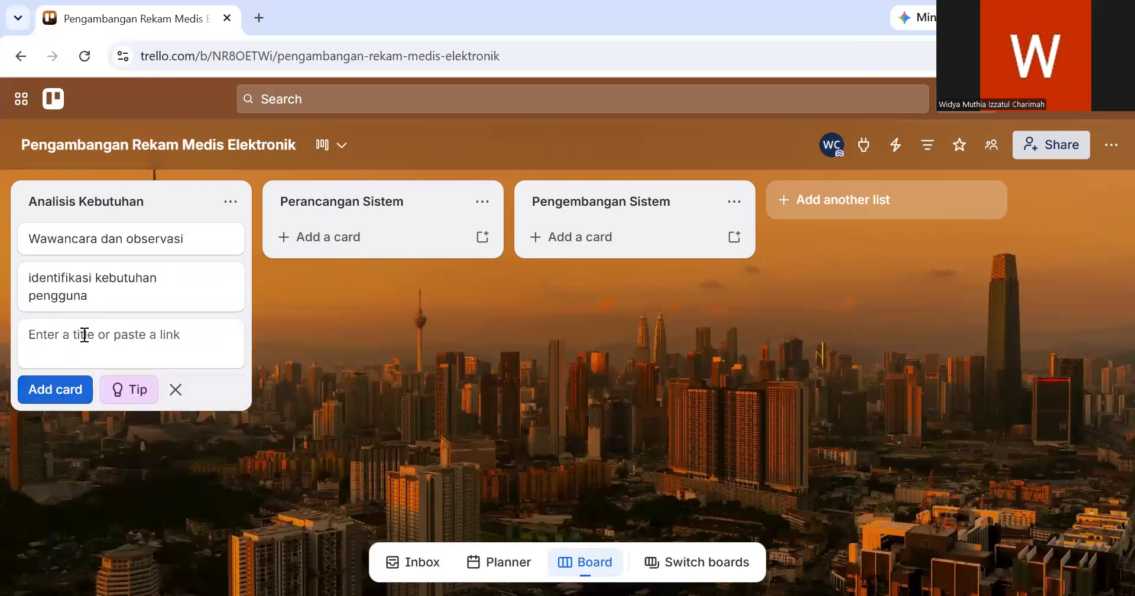
# - Add a third card titled "identifikasi fungsi menu" to the Analisis Kebutuhan list
pyautogui.write('identi')
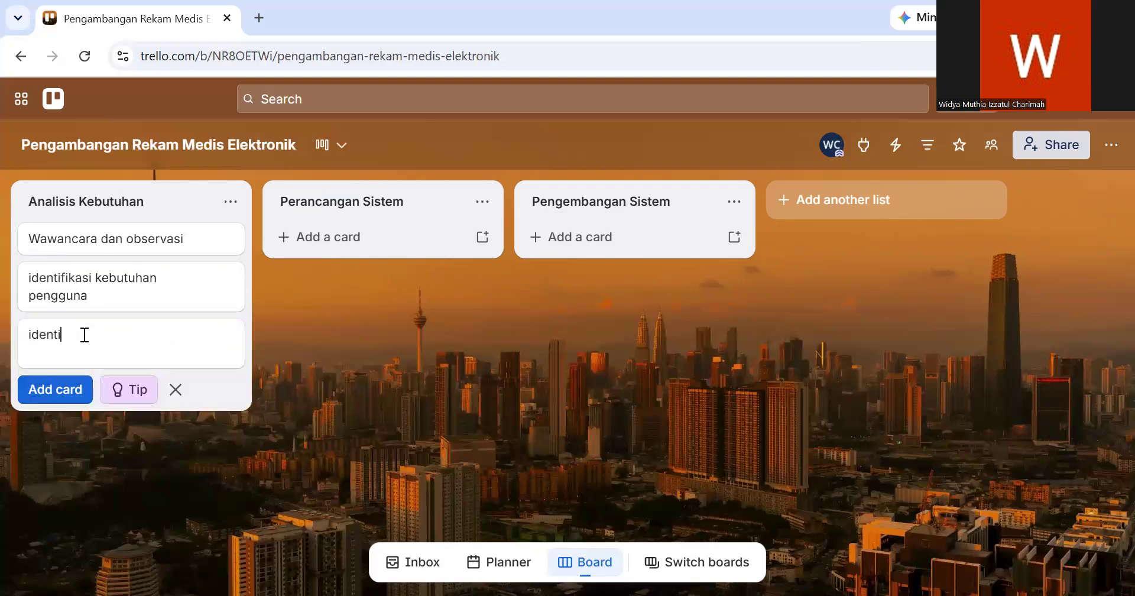
pyautogui.write('fikasi fungsi menu')
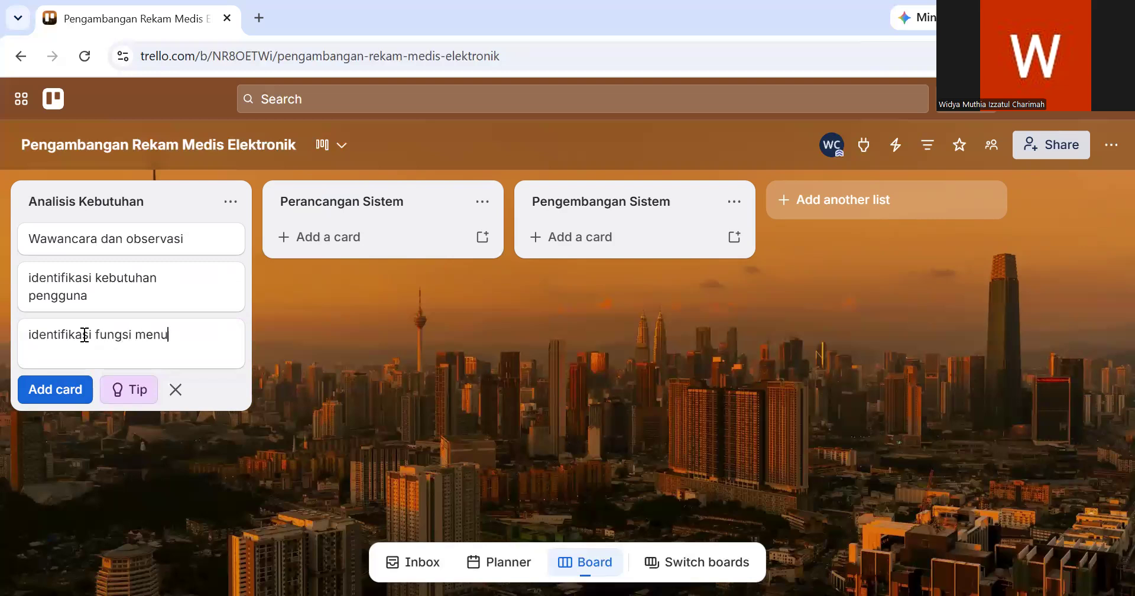
pyautogui.click(64, 388)
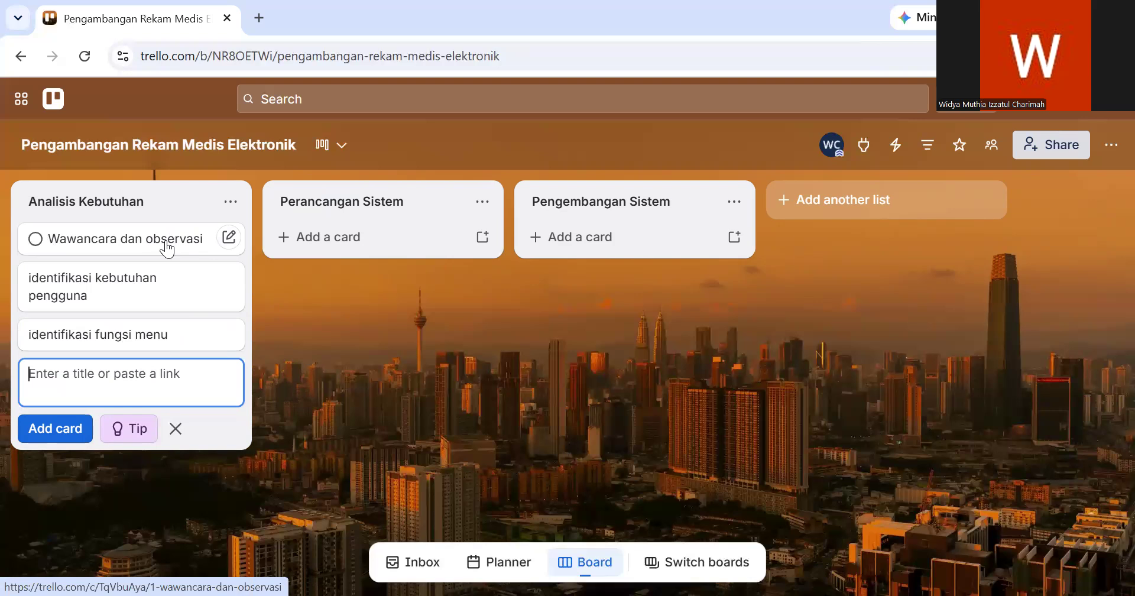
# - Assign the red label to the "Wawancara dan observasi" card
pyautogui.click(166, 243)
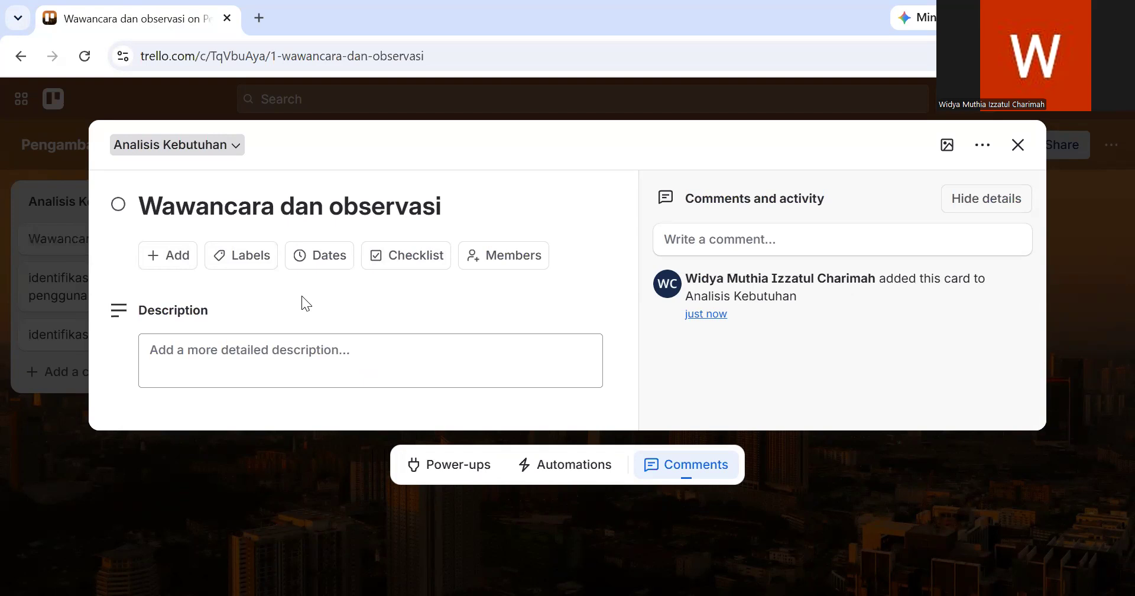
pyautogui.click(179, 259)
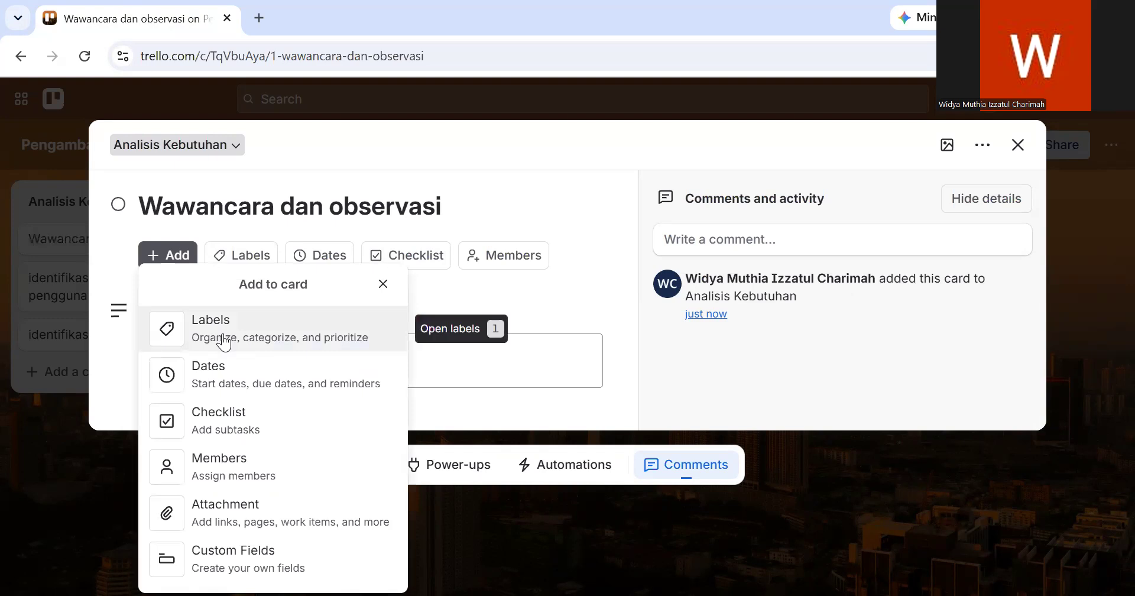
pyautogui.click(291, 346)
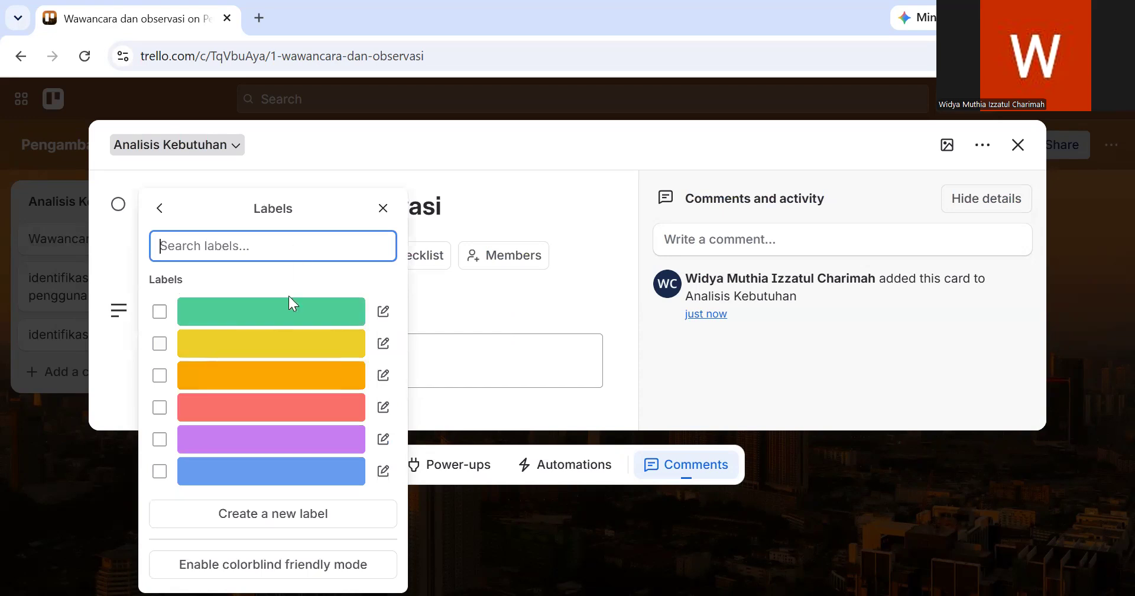
pyautogui.click(273, 421)
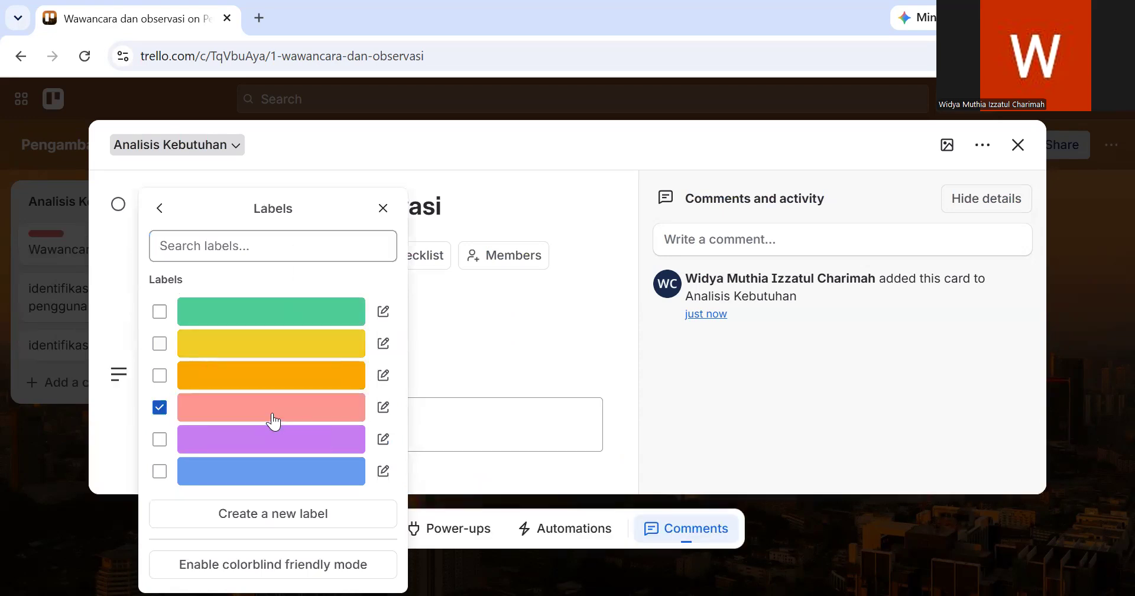
# - Title the red label "Prioritas Tinggi" and save it
pyautogui.click(383, 407)
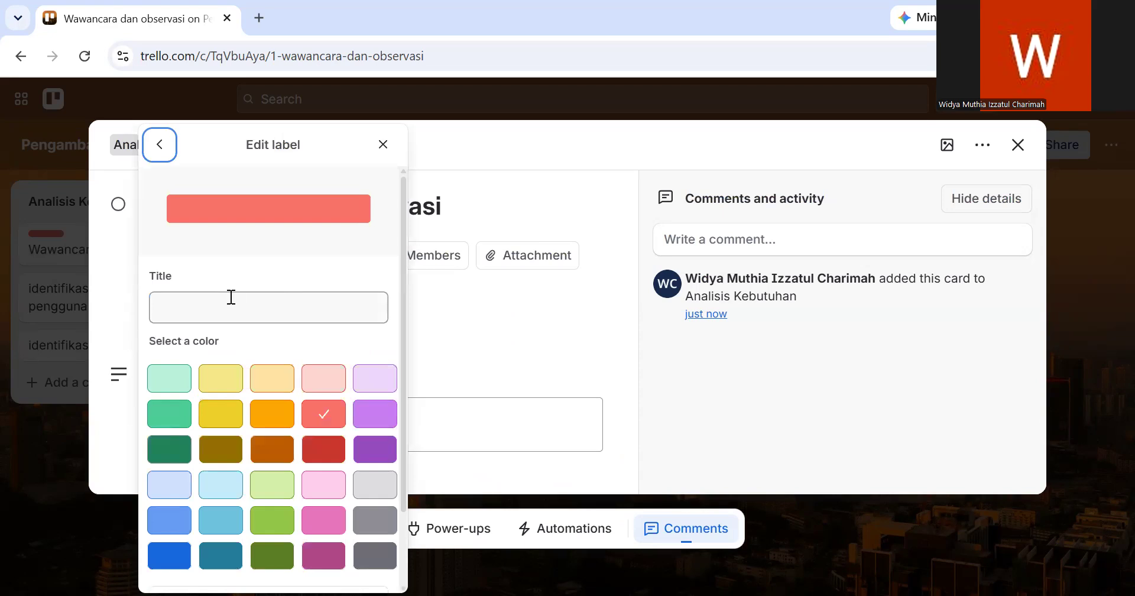
pyautogui.click(232, 297)
pyautogui.write('Prioritas')
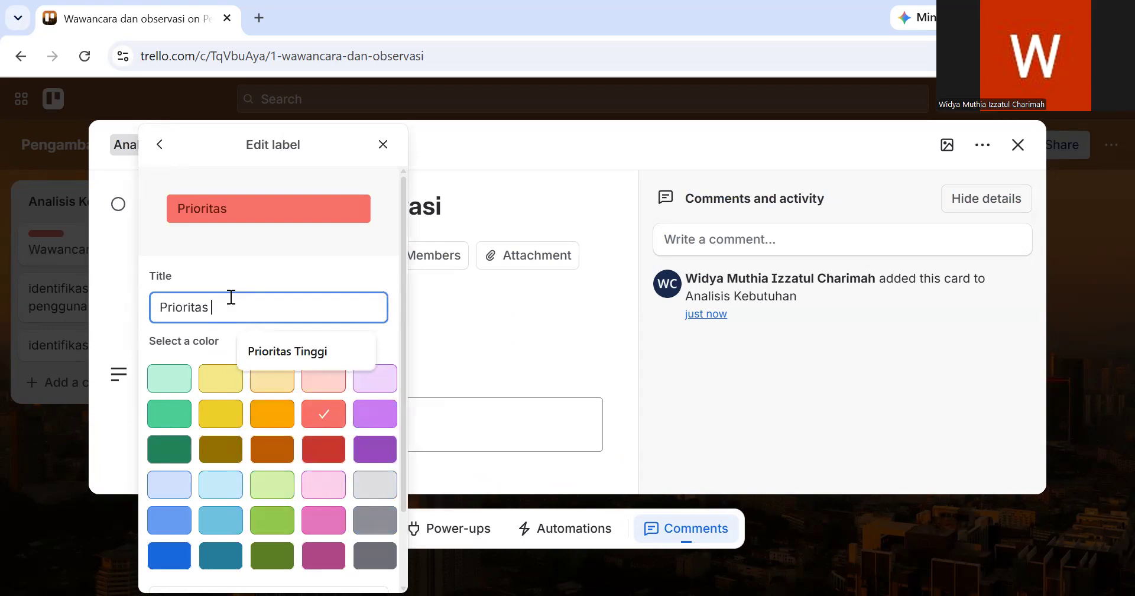
pyautogui.click(286, 349)
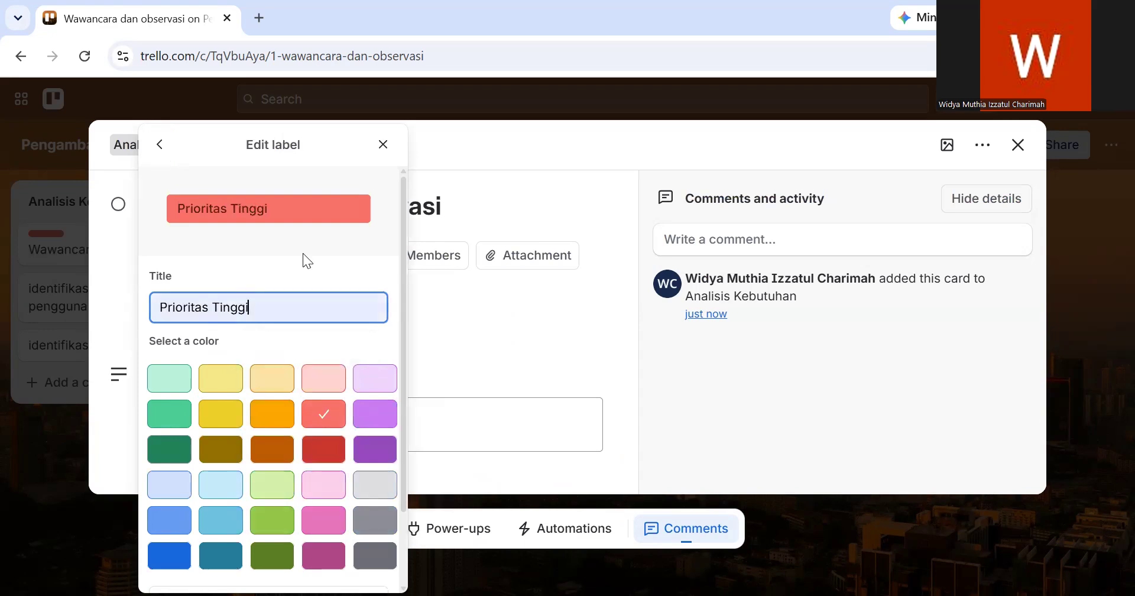
pyautogui.scroll(-2, 303, 260)
pyautogui.click(172, 565)
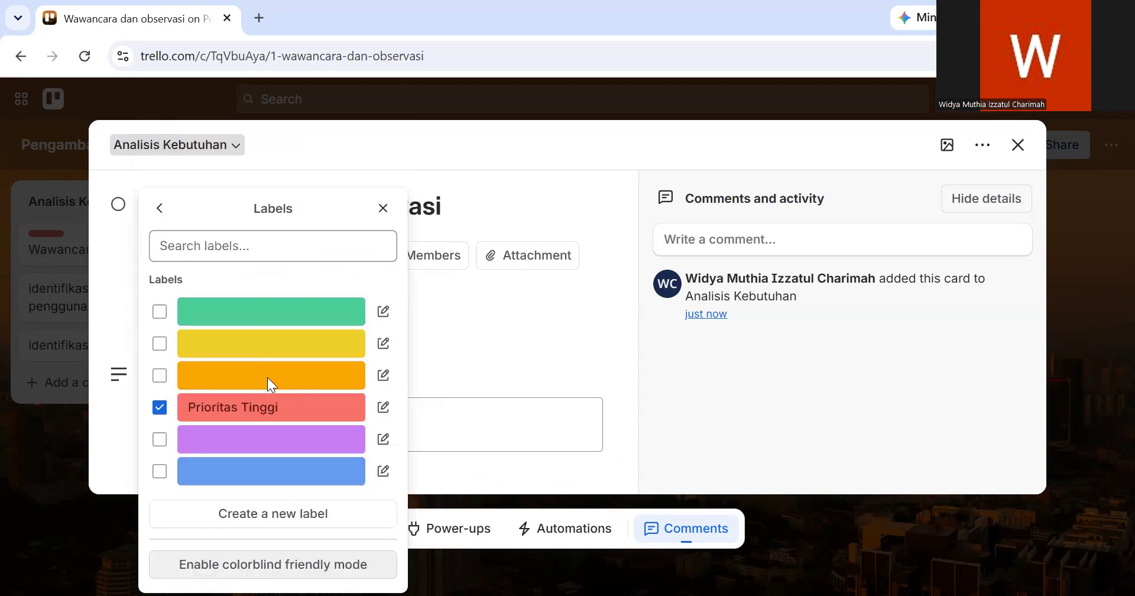
# - Assign the green label to the "Wawancara dan observasi" card as well
pyautogui.click(253, 311)
pyautogui.click(253, 312)
pyautogui.click(163, 314)
pyautogui.click(230, 244)
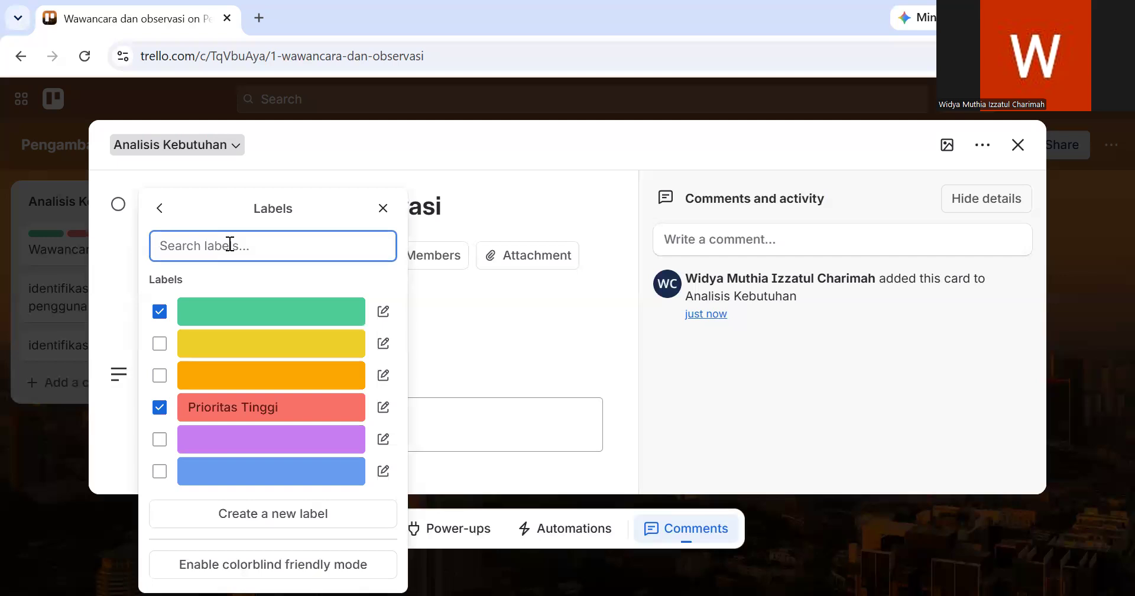
pyautogui.write('A')
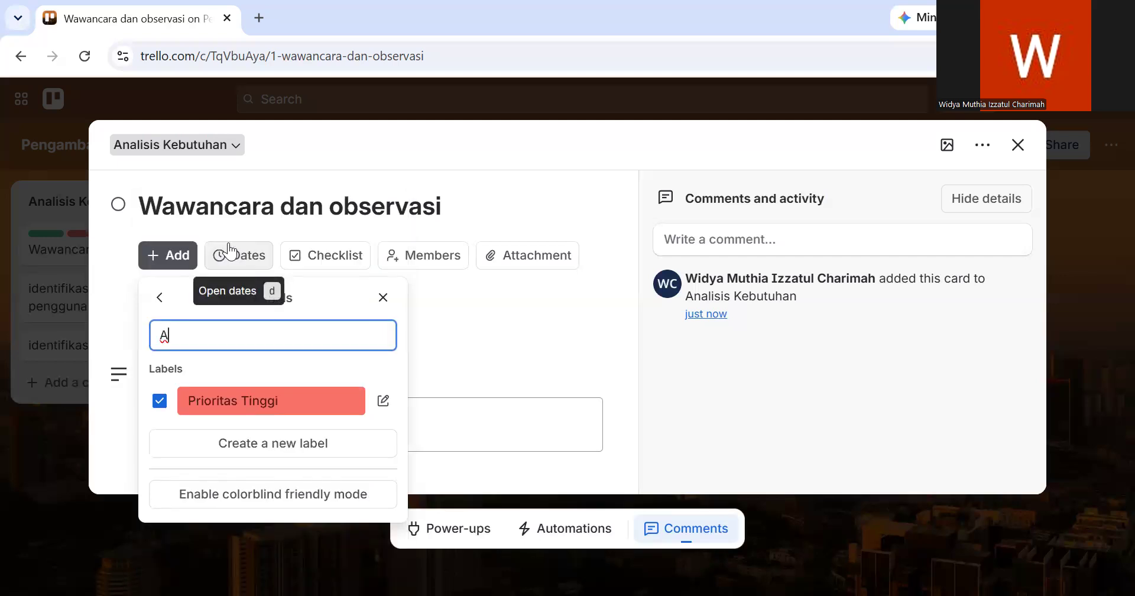
pyautogui.click(160, 296)
pyautogui.click(198, 322)
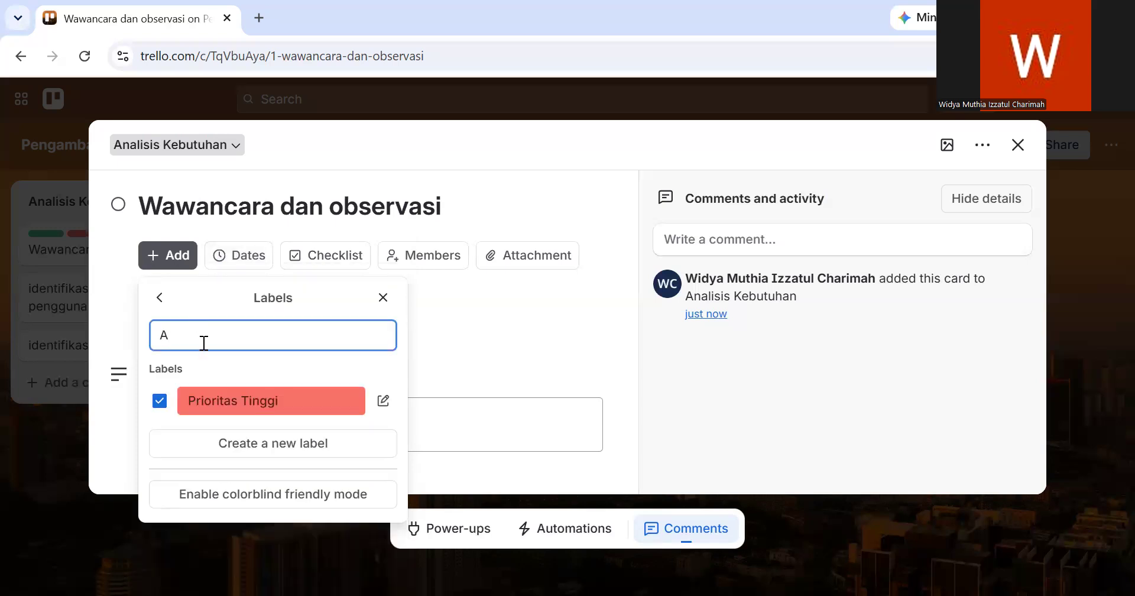
pyautogui.write('na')
pyautogui.press('BackSpace')
pyautogui.press('BackSpace')
pyautogui.press('BackSpace')
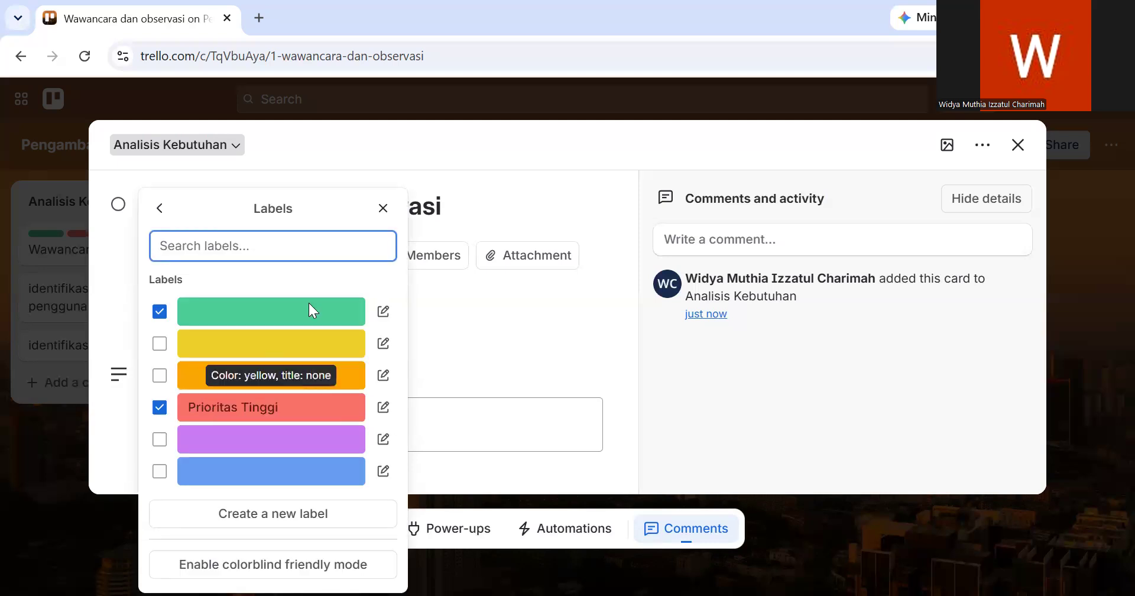
# - Title the green label "Analys", save it and close the label settings
pyautogui.click(383, 311)
pyautogui.click(242, 307)
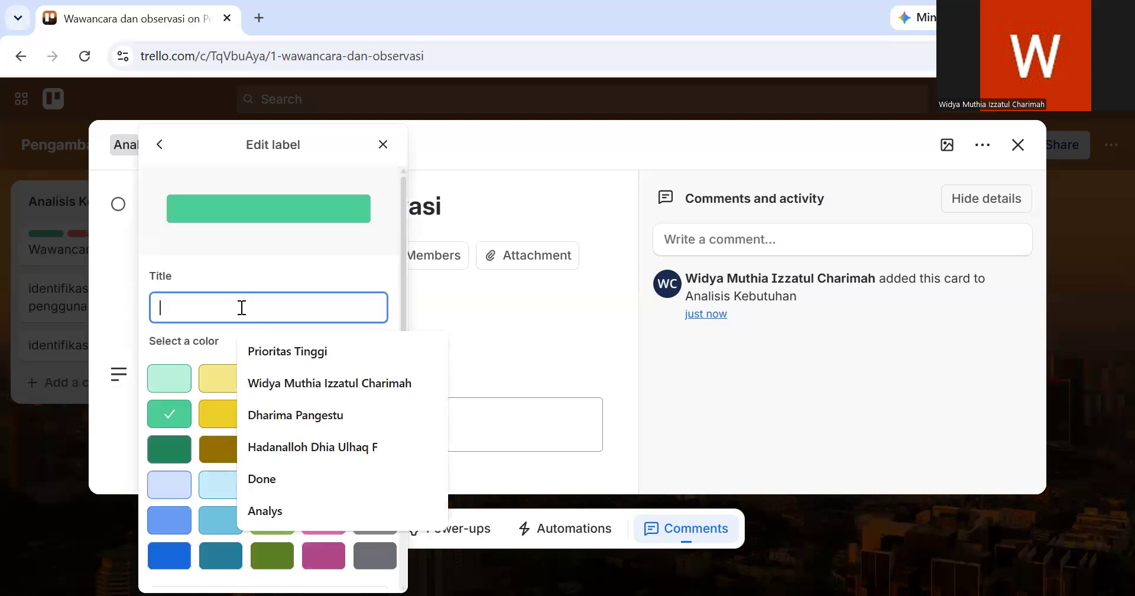
pyautogui.write('Ana')
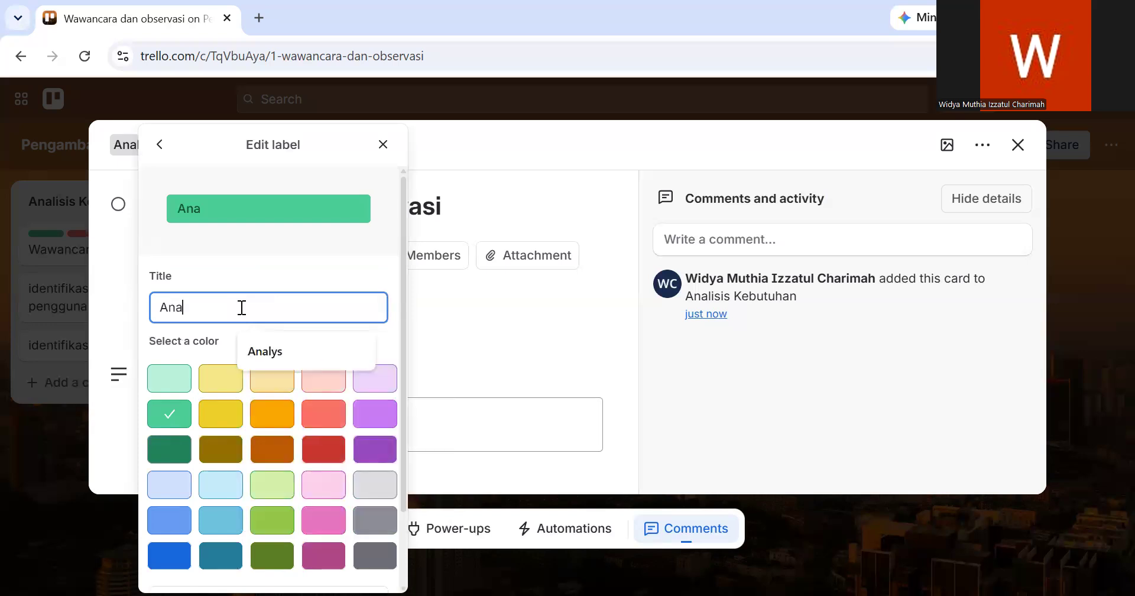
pyautogui.write('lys')
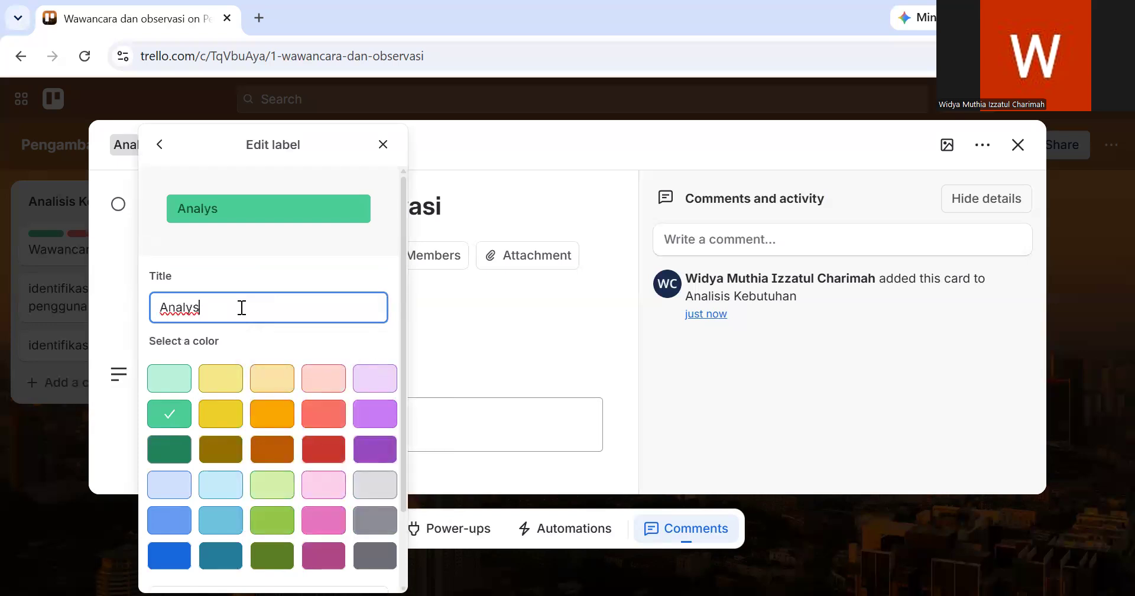
pyautogui.scroll(-2, 242, 307)
pyautogui.click(184, 569)
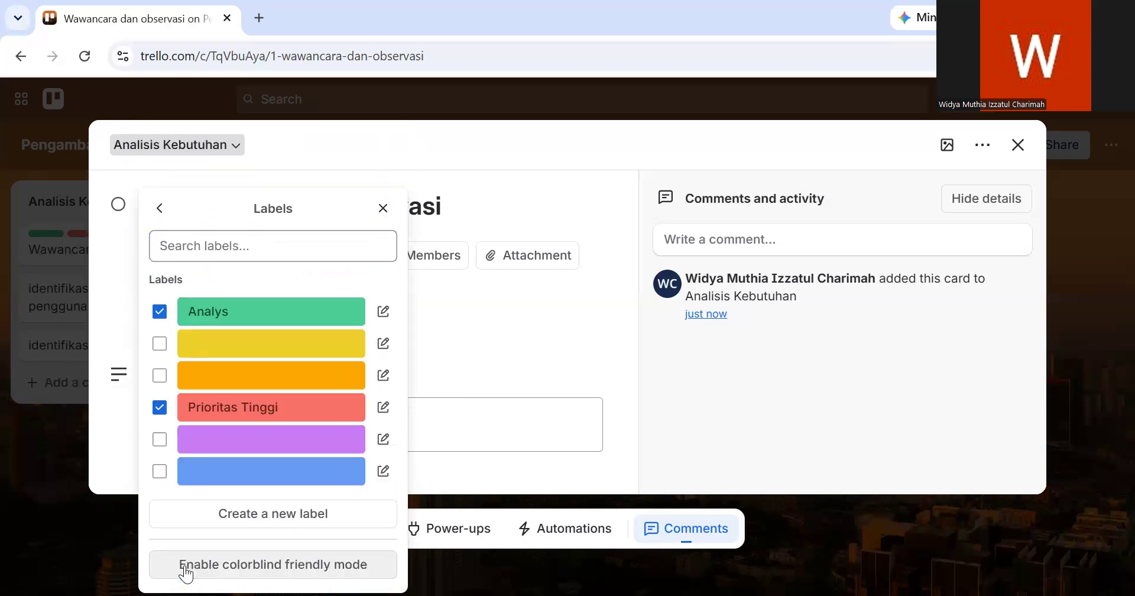
pyautogui.click(510, 343)
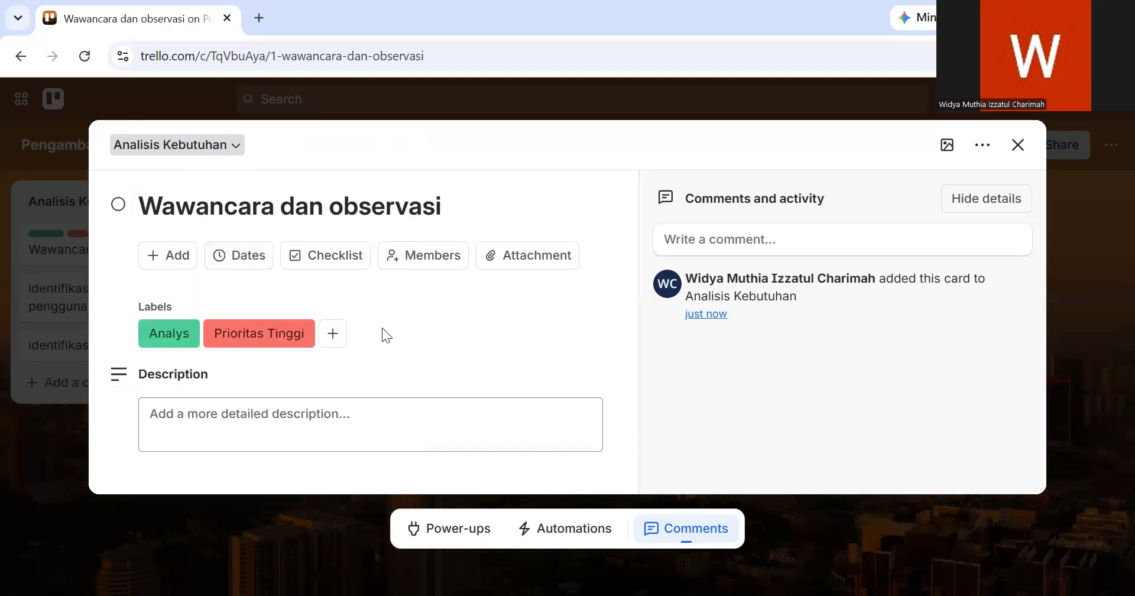
# - Add and save the card description "melakukan kegiatan wawancara kepada calon pengguna sistem RME untuk mengidentifikasi kebutuhan fungsional dan non fungsional."
pyautogui.click(308, 409)
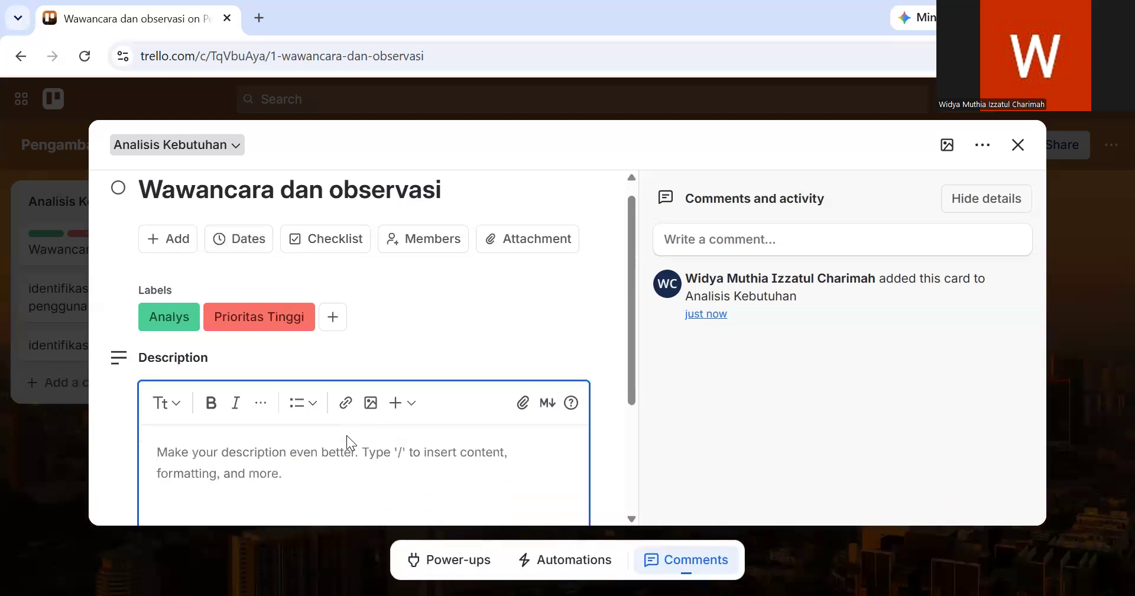
pyautogui.scroll(-1, 346, 435)
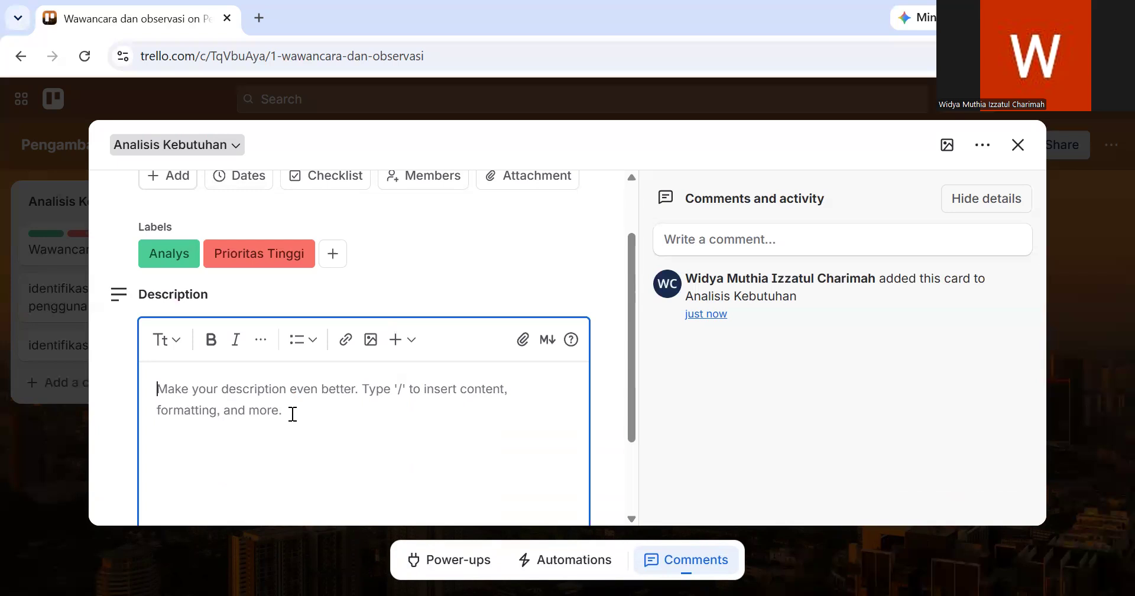
pyautogui.write('melakua')
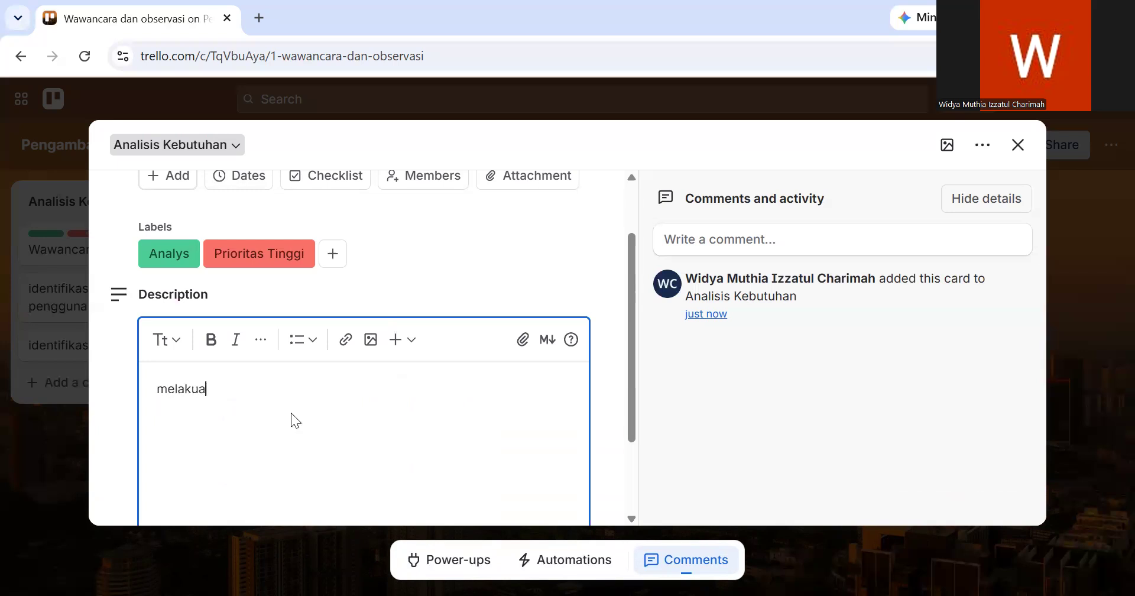
pyautogui.press('BackSpace')
pyautogui.write('kan kegiatan wawancara')
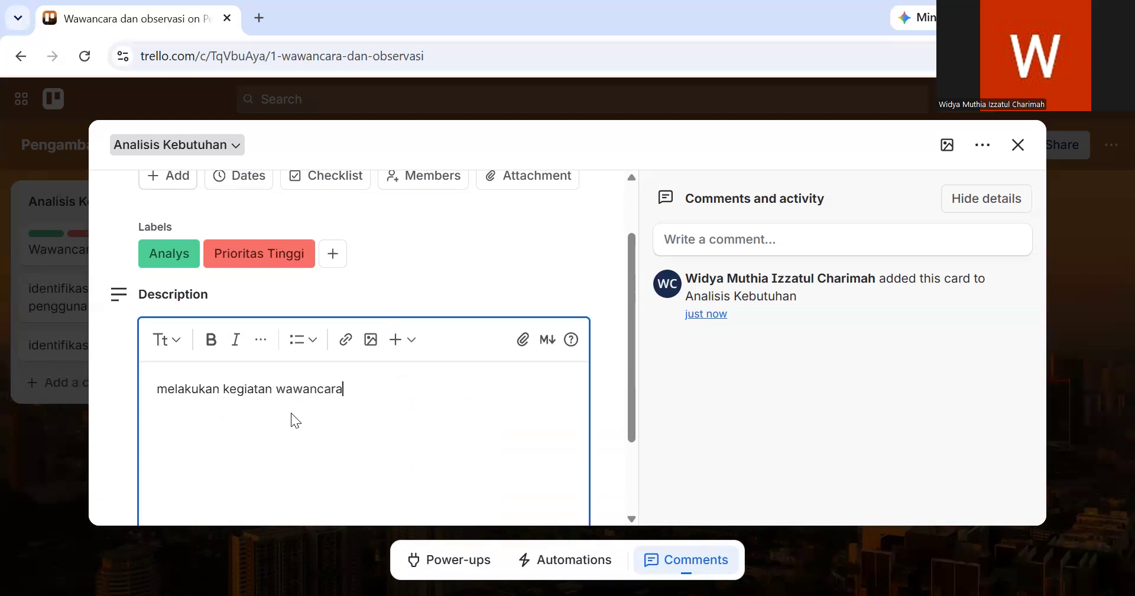
pyautogui.write(' kepada calon pengg')
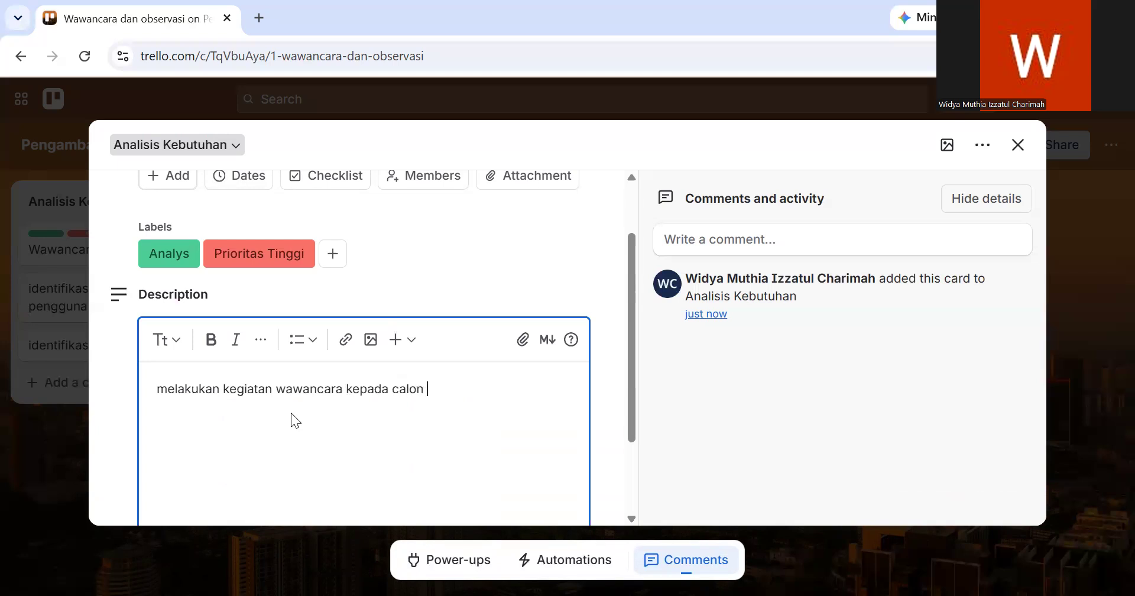
pyautogui.write('una sistem')
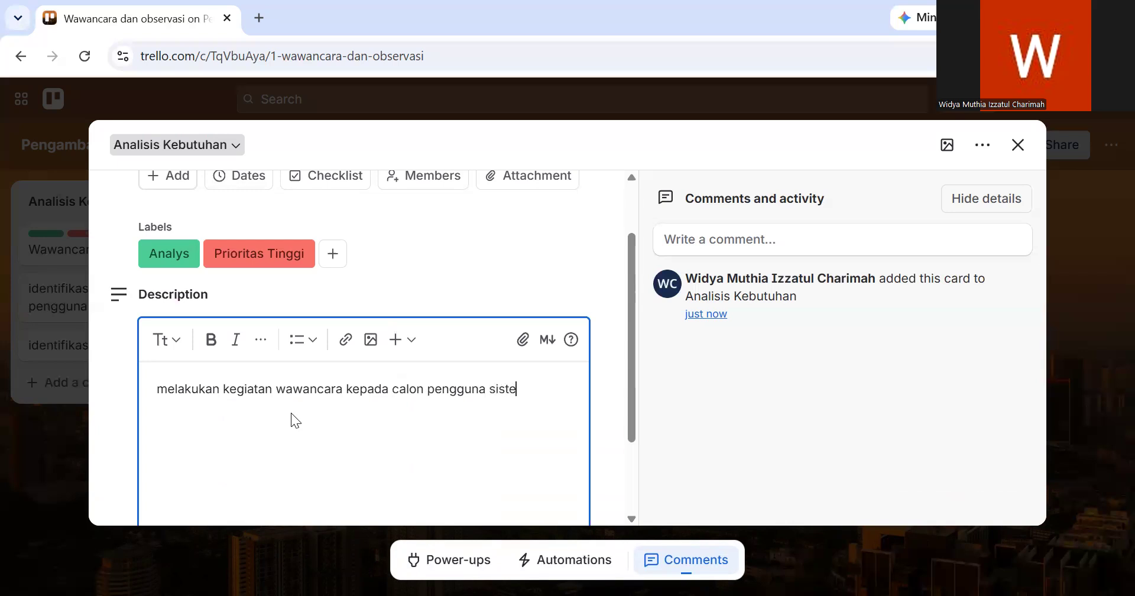
pyautogui.write(' RME untuk')
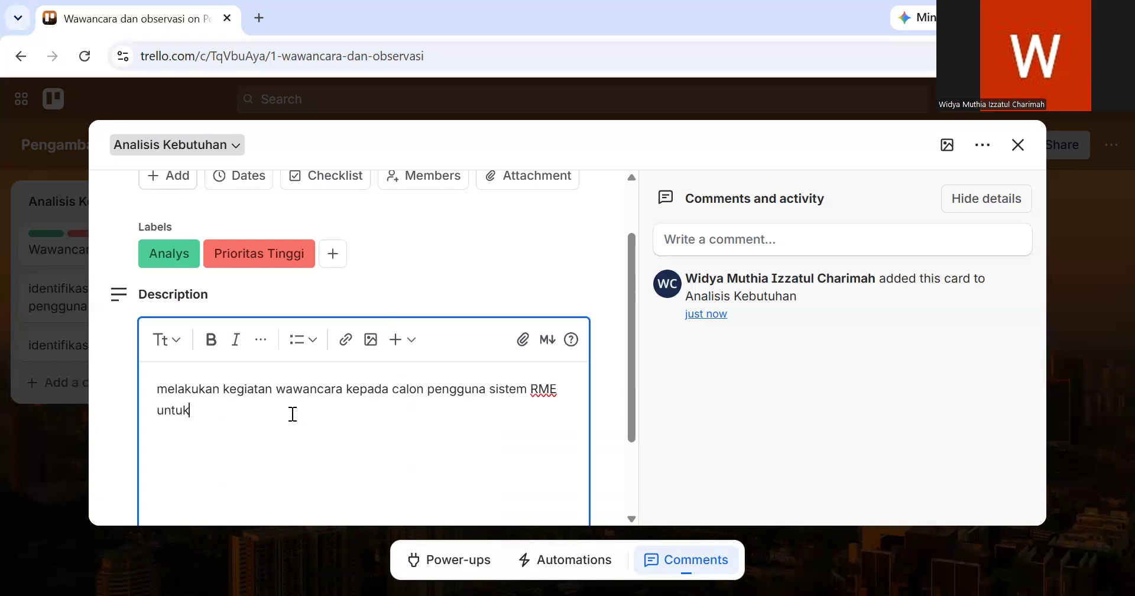
pyautogui.write(' mengidentifikasi kebutuhan ')
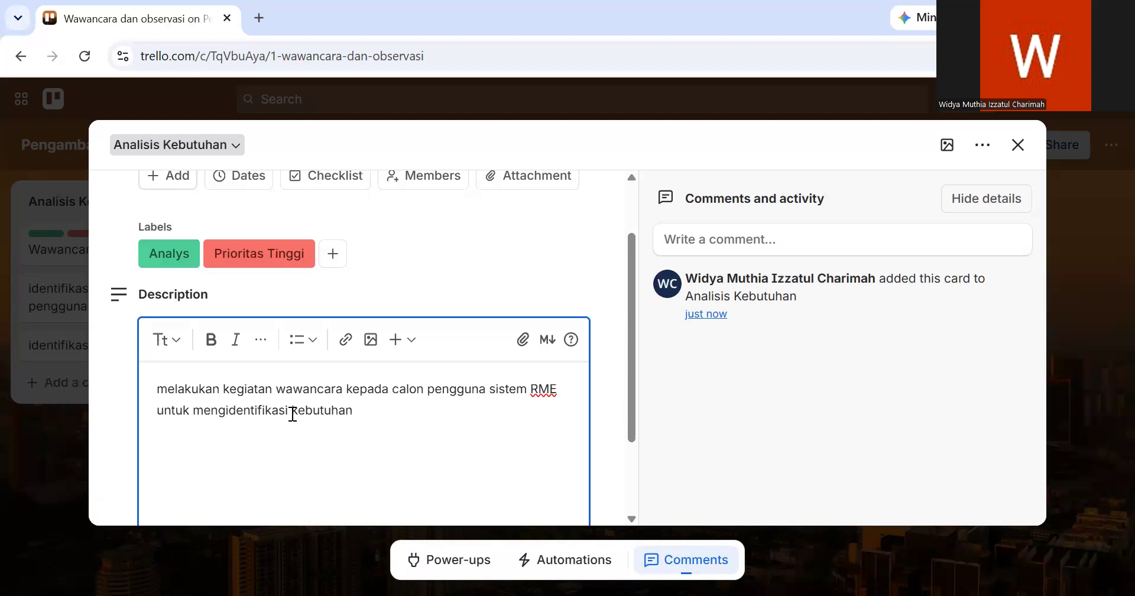
pyautogui.write('fungsional dan non')
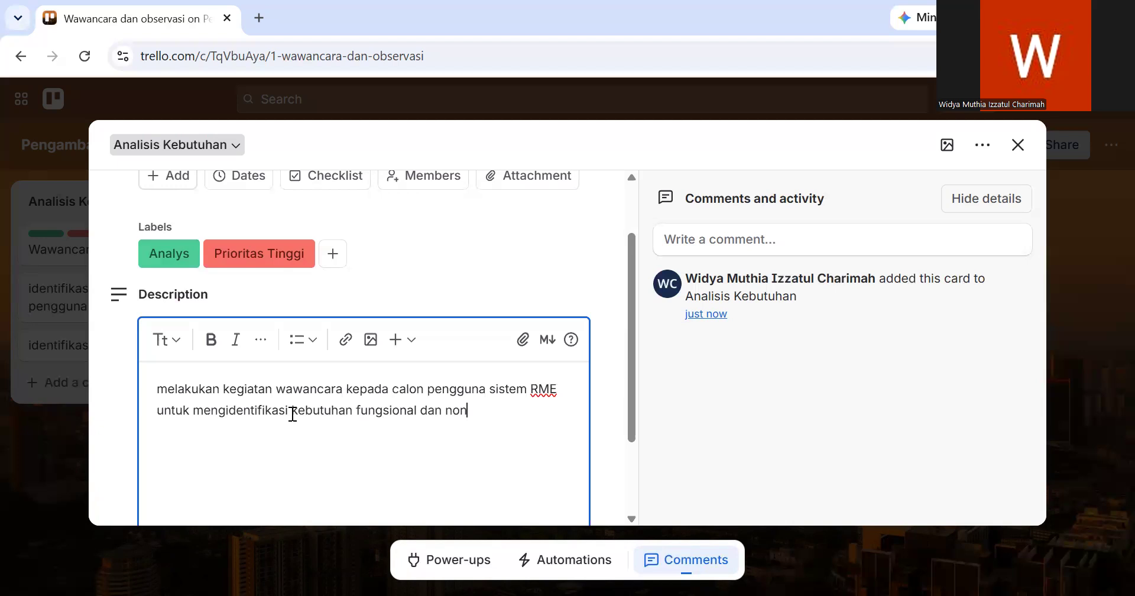
pyautogui.write(' fungsional')
pyautogui.scroll(-2, 293, 414)
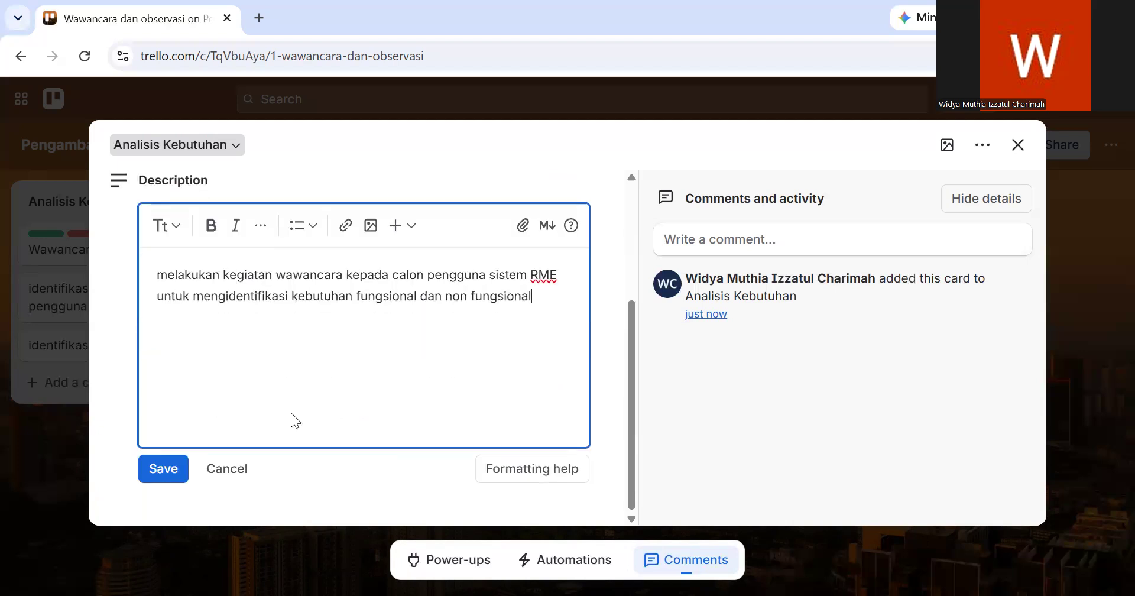
pyautogui.write('.')
pyautogui.scroll(3, 364, 337)
pyautogui.scroll(-2, 364, 337)
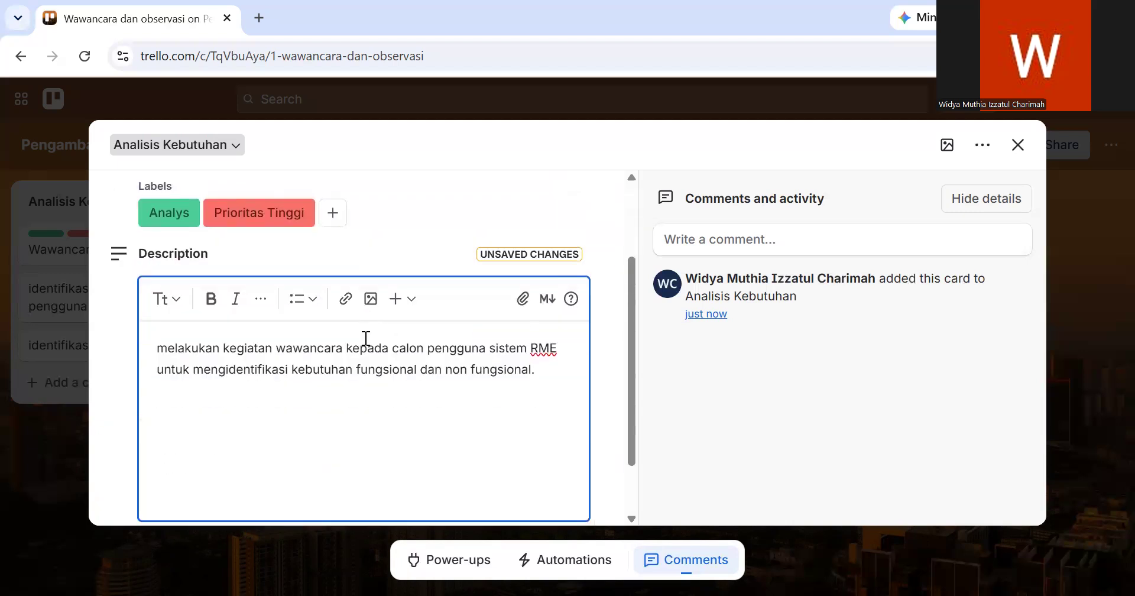
pyautogui.scroll(-2, 296, 414)
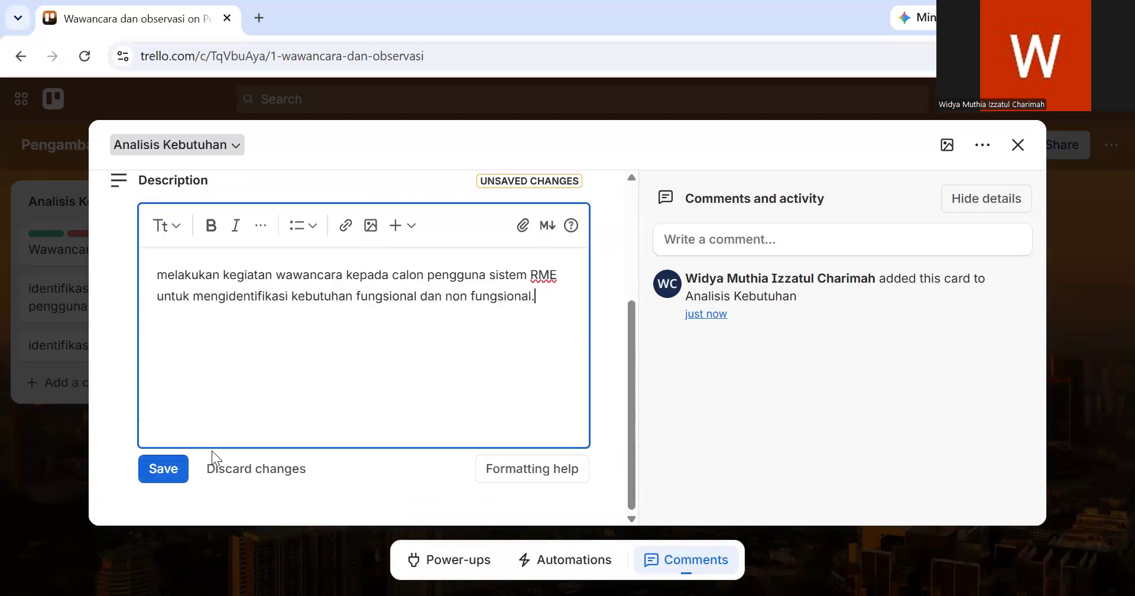
pyautogui.click(161, 471)
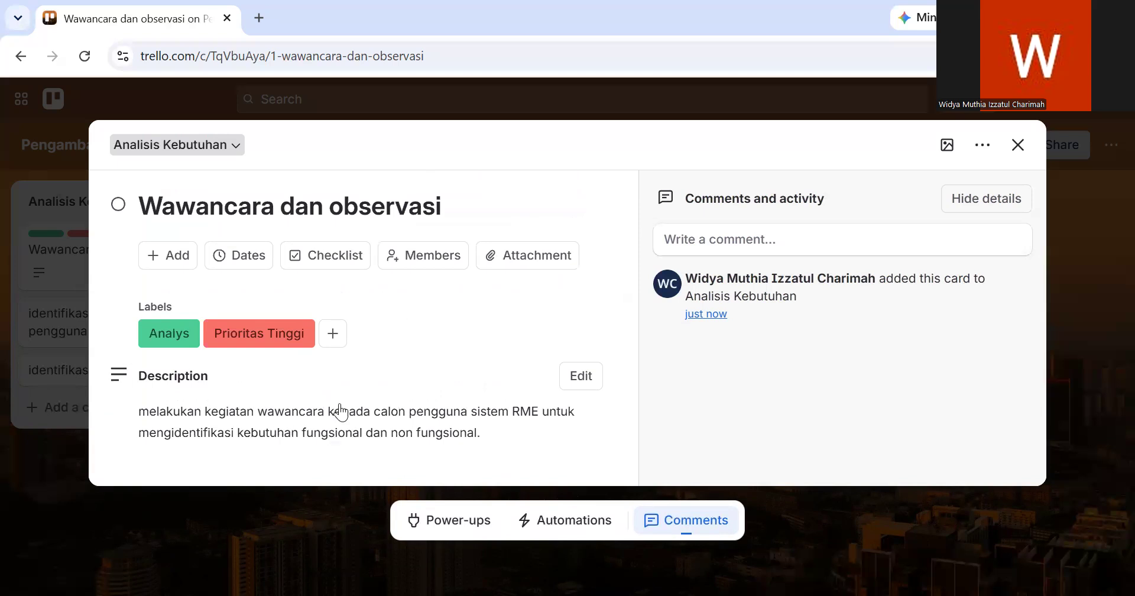
# - Choose 6/5/2026 as the due date of the "Wawancara dan observasi" card
pyautogui.click(168, 255)
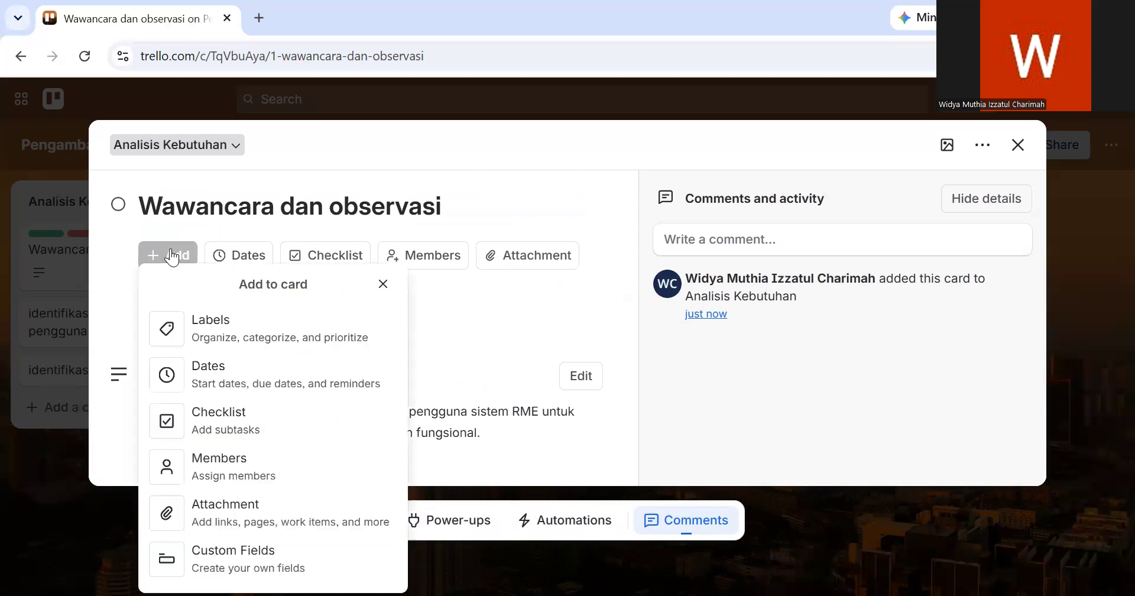
pyautogui.click(231, 380)
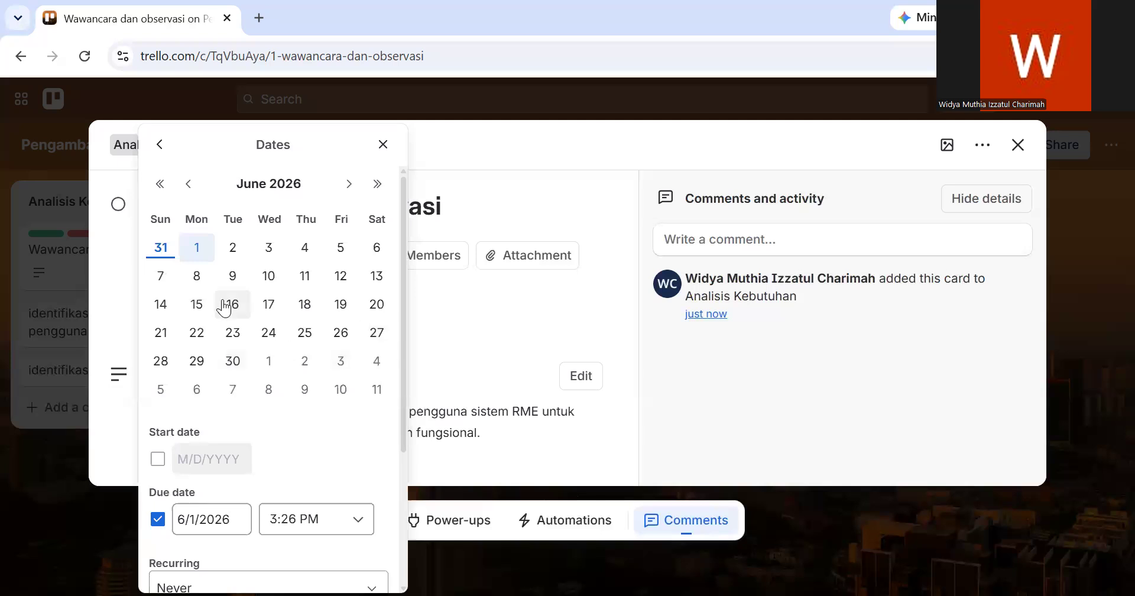
pyautogui.scroll(-1, 225, 307)
pyautogui.scroll(-1, 264, 389)
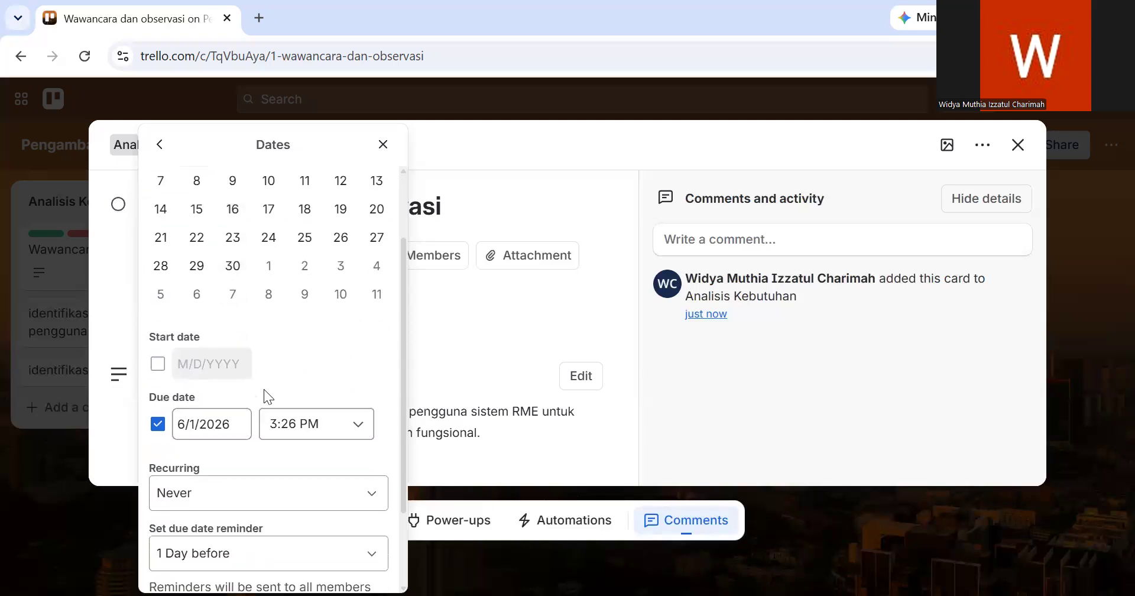
pyautogui.scroll(-1, 263, 389)
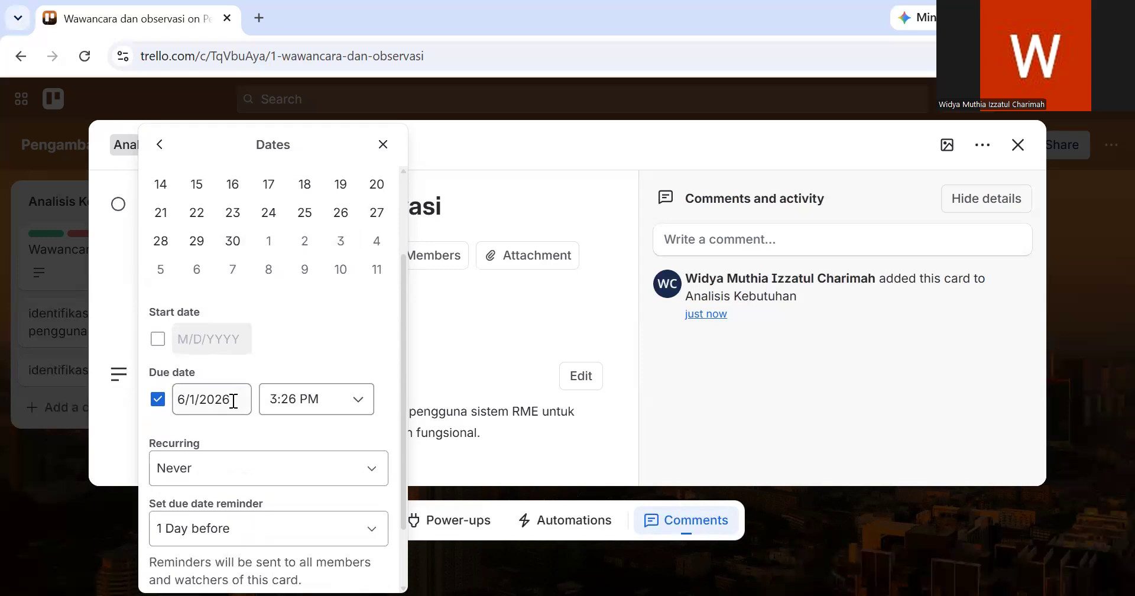
pyautogui.click(233, 400)
pyautogui.scroll(1, 281, 312)
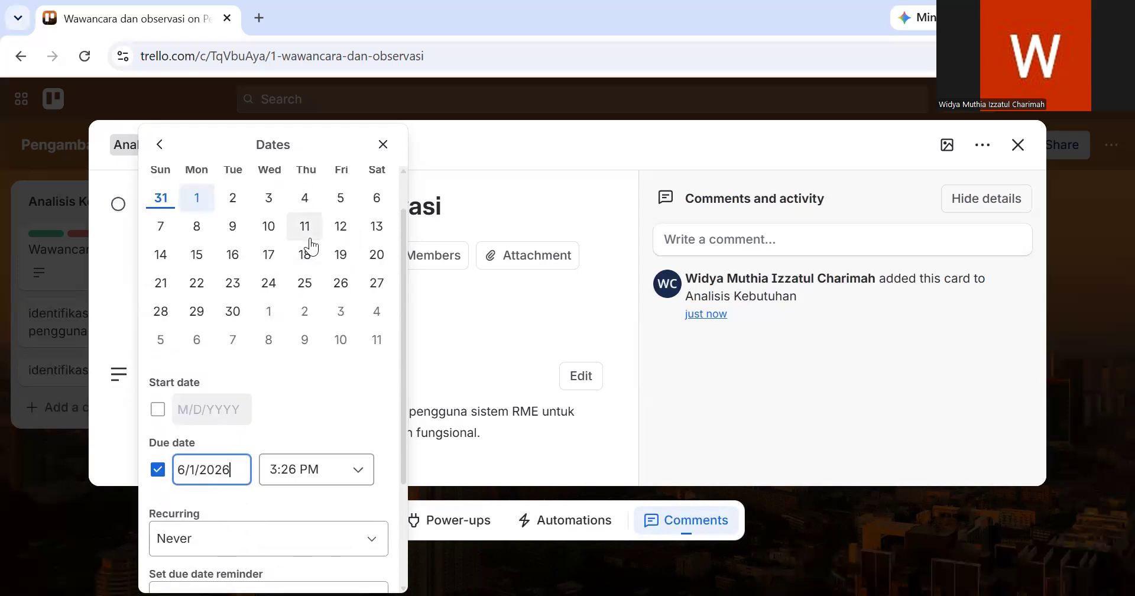
pyautogui.click(340, 200)
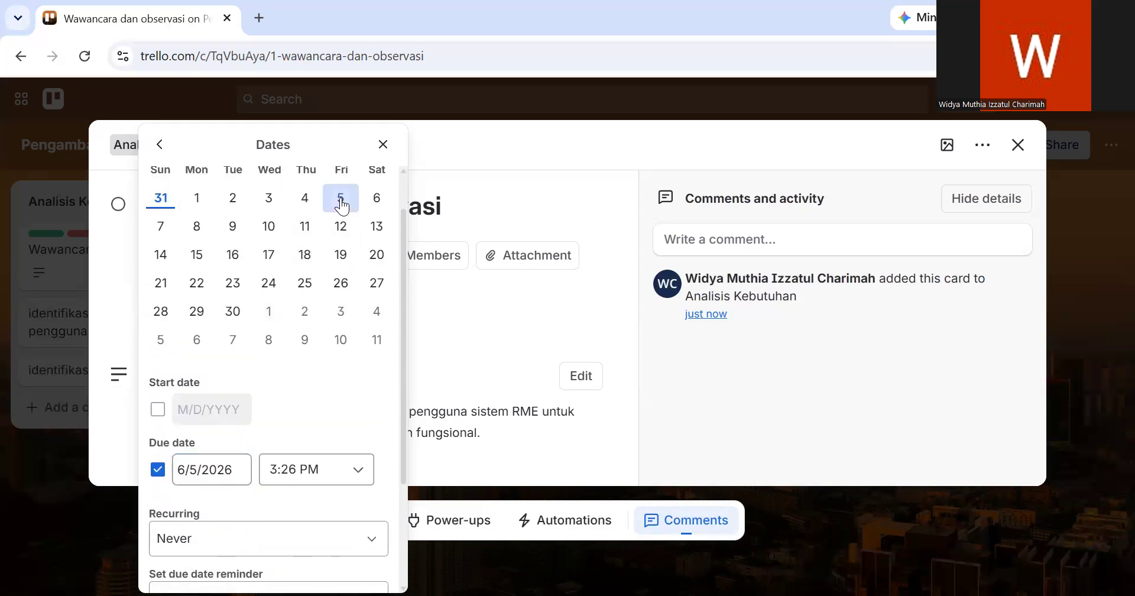
# - Set the due date reminder to 1 Day before and save the card's dates
pyautogui.scroll(-2, 327, 383)
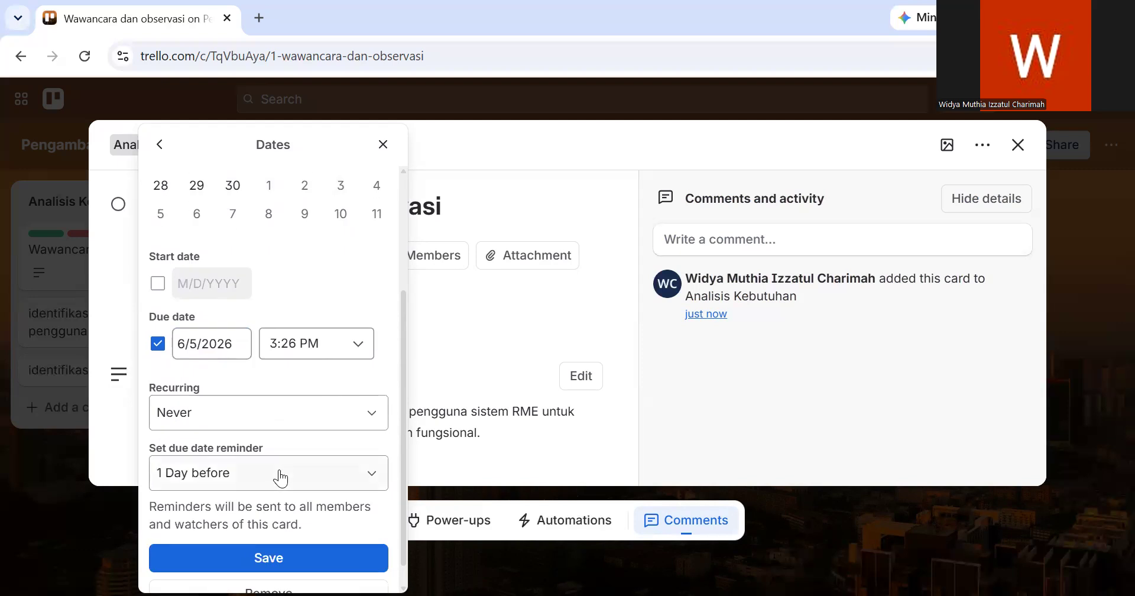
pyautogui.click(281, 479)
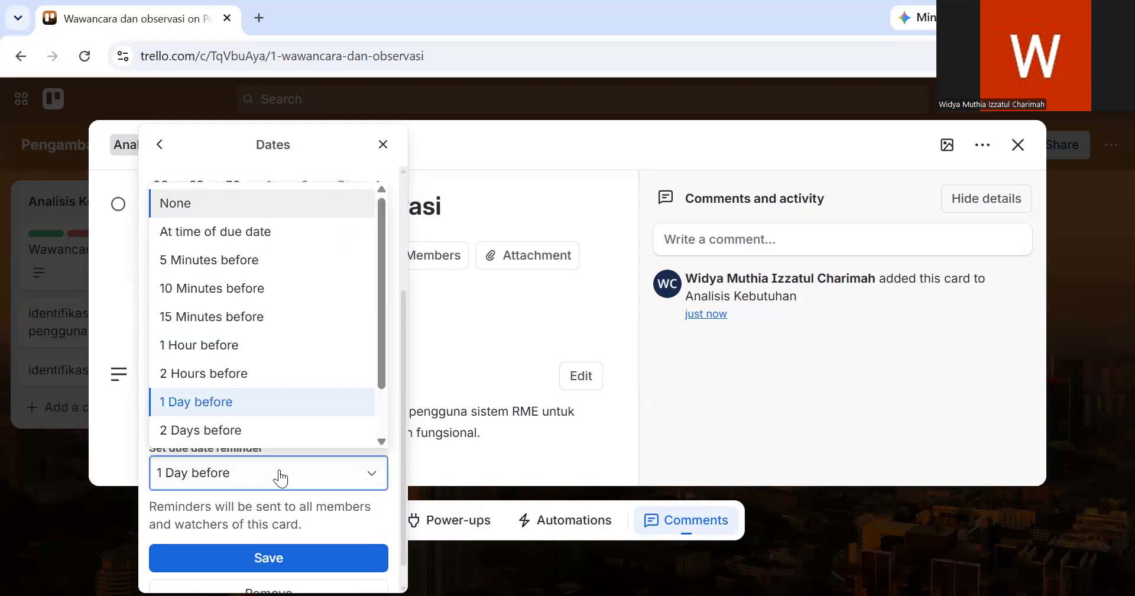
pyautogui.scroll(-1, 282, 420)
pyautogui.scroll(-1, 292, 347)
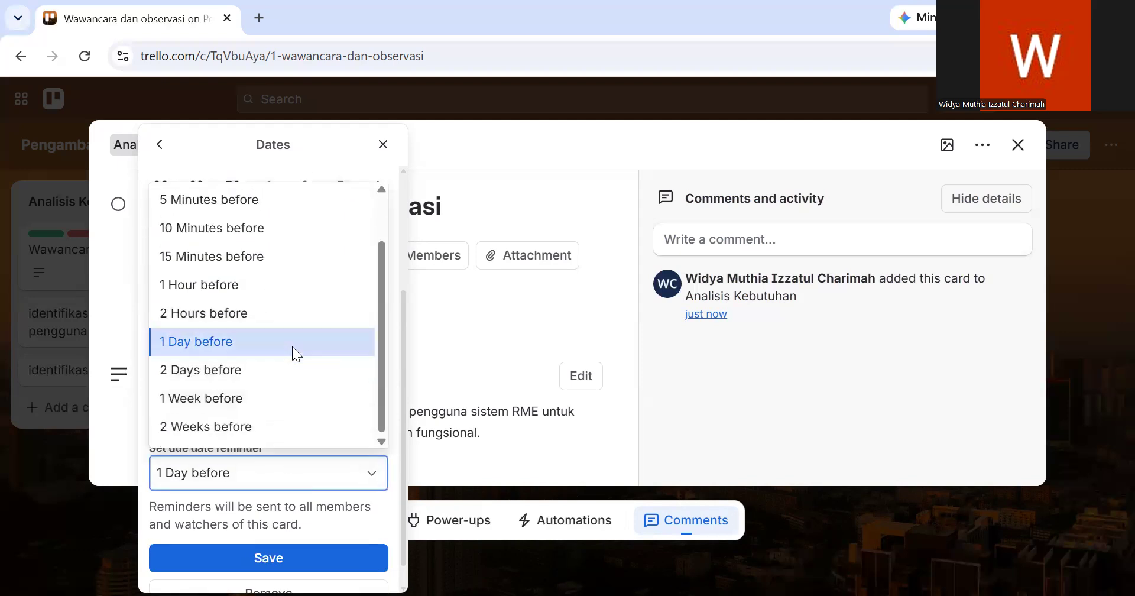
pyautogui.click(292, 346)
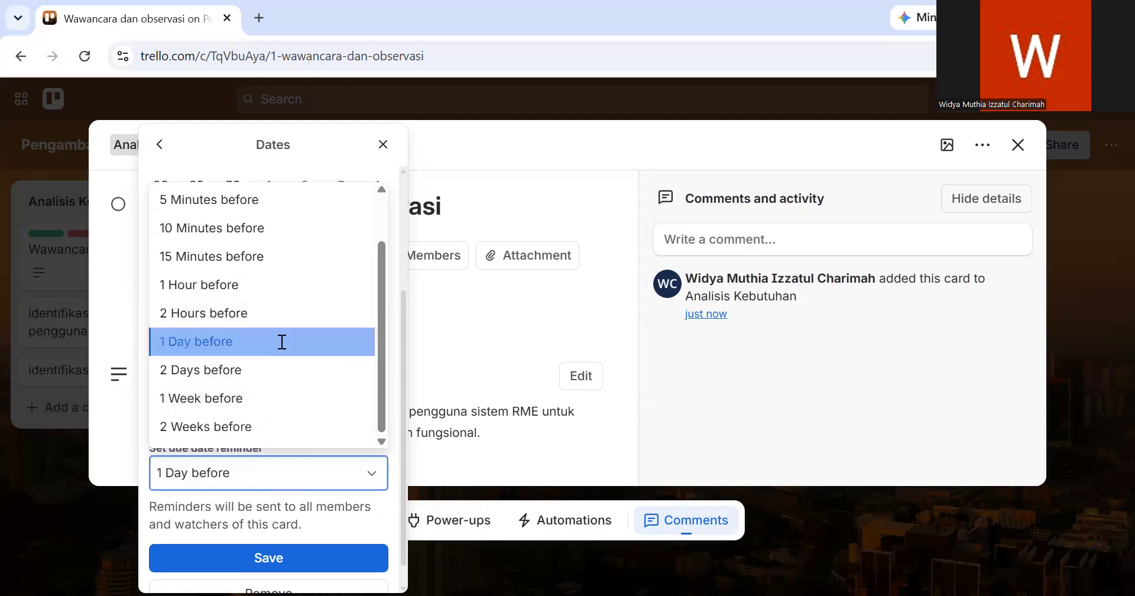
pyautogui.click(269, 561)
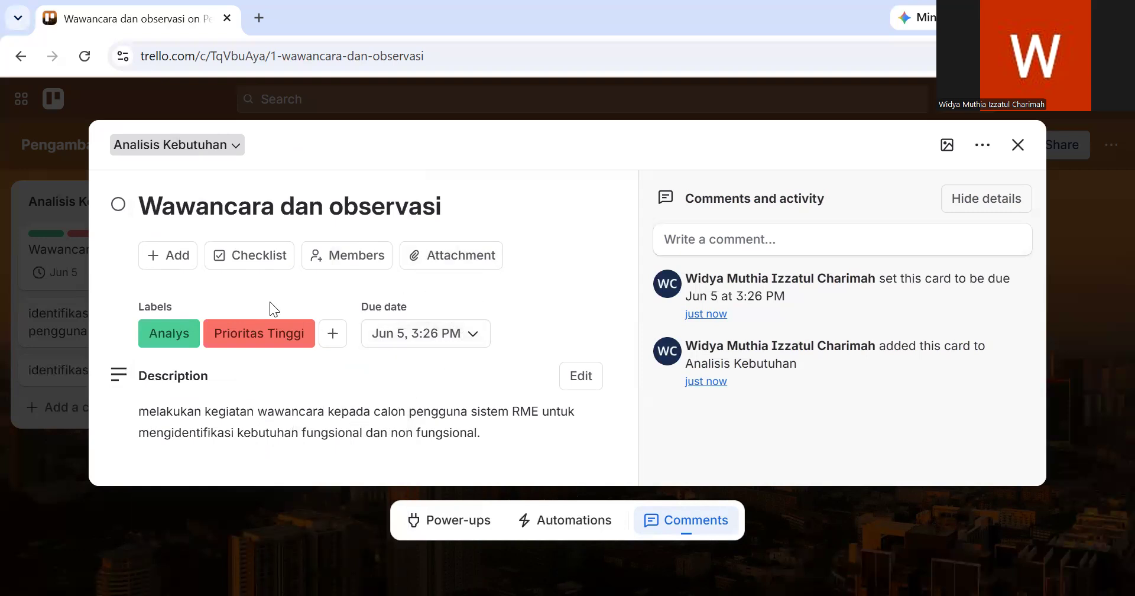
# - Add a checklist titled "Persiapan wawancara" to the "Wawancara dan observasi" card
pyautogui.click(167, 258)
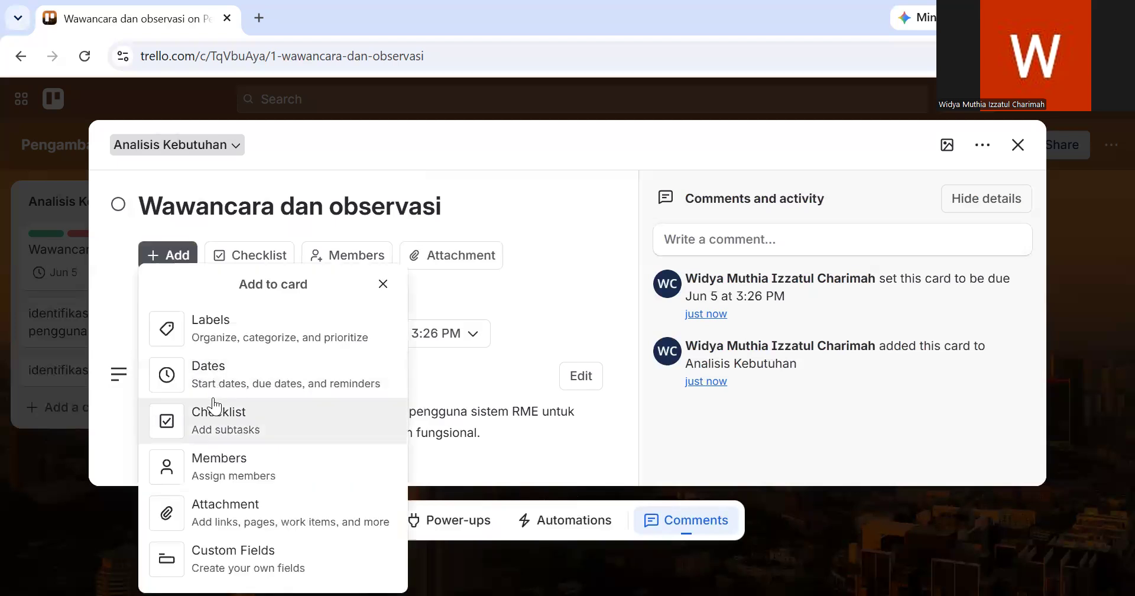
pyautogui.click(225, 421)
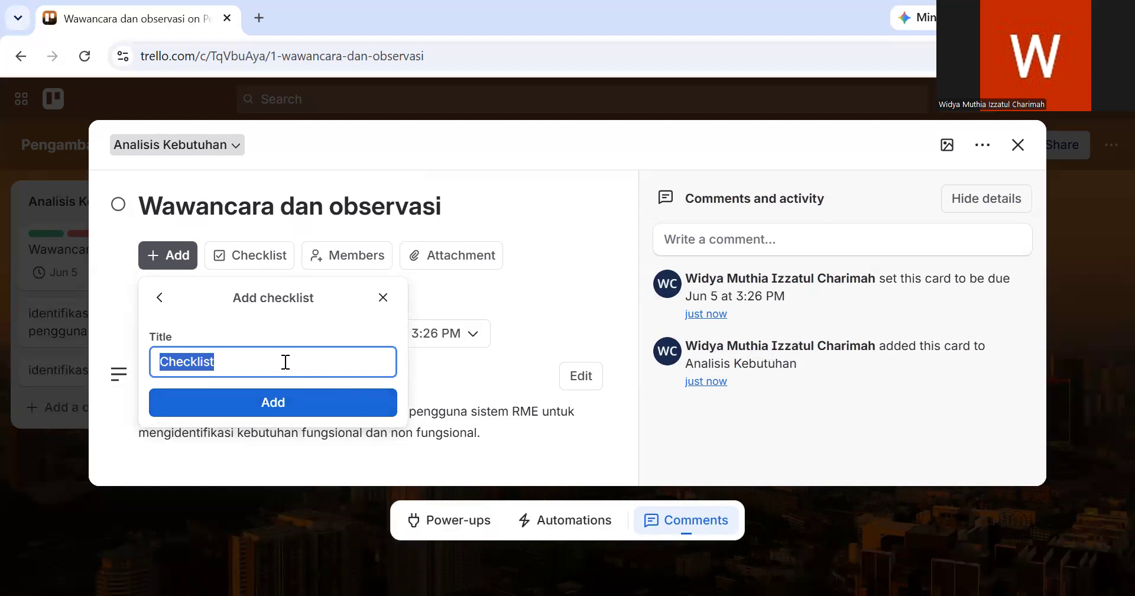
pyautogui.write('Persiapan wawancara')
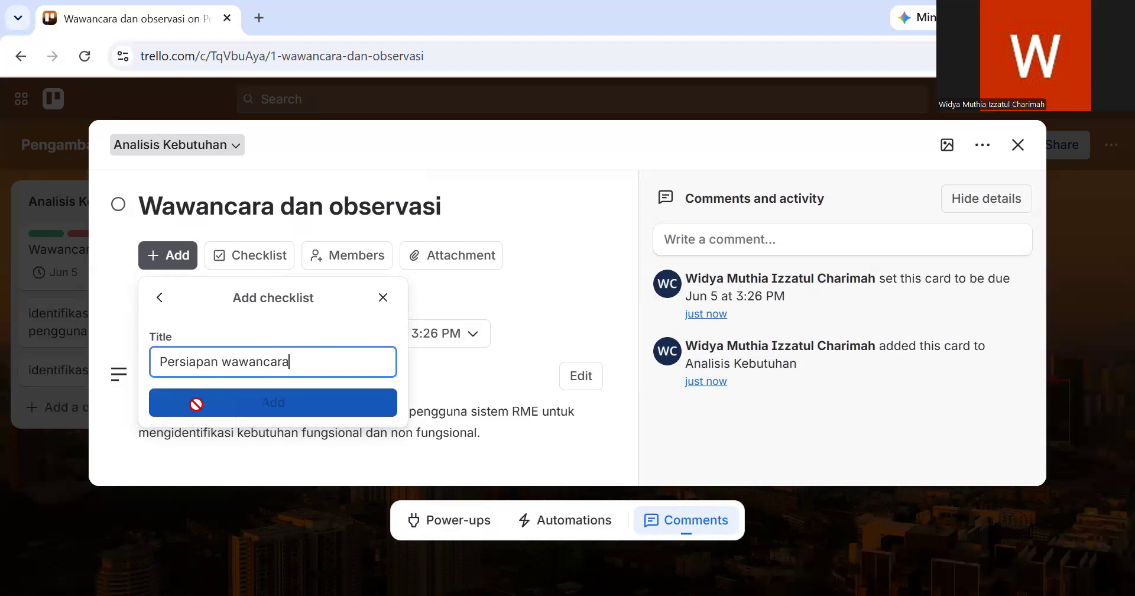
pyautogui.click(196, 405)
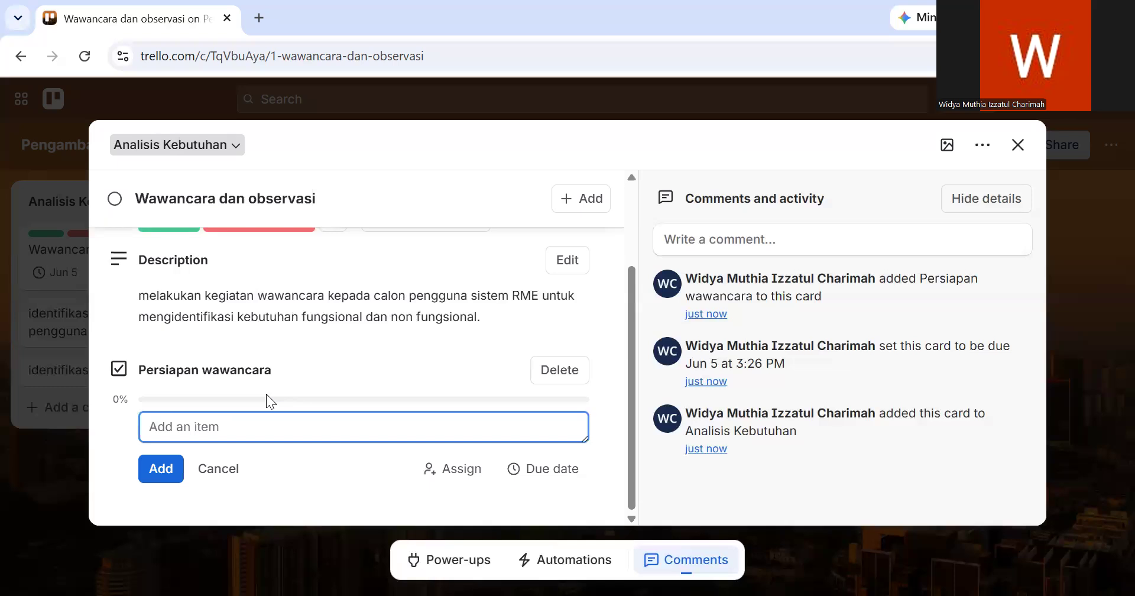
# - Add the item "menyusun daftar pertanyaan" to the "Persiapan wawancara" checklist
pyautogui.write('menyusun daftar ')
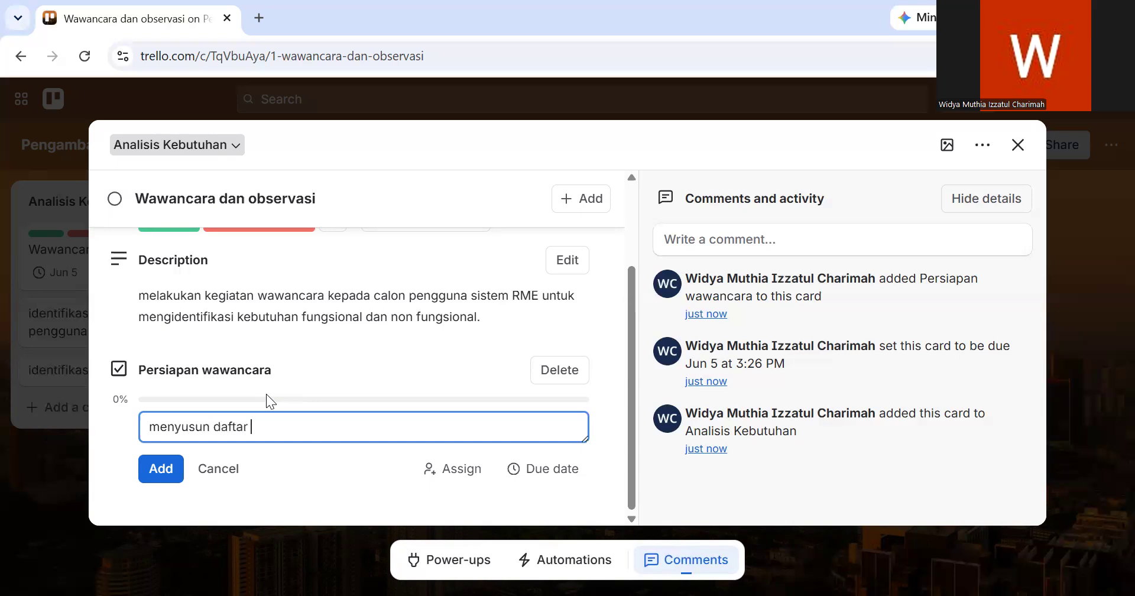
pyautogui.write('penrtanyan')
pyautogui.press('BackSpace')
pyautogui.write('an')
pyautogui.press('BackSpace')
pyautogui.click(177, 473)
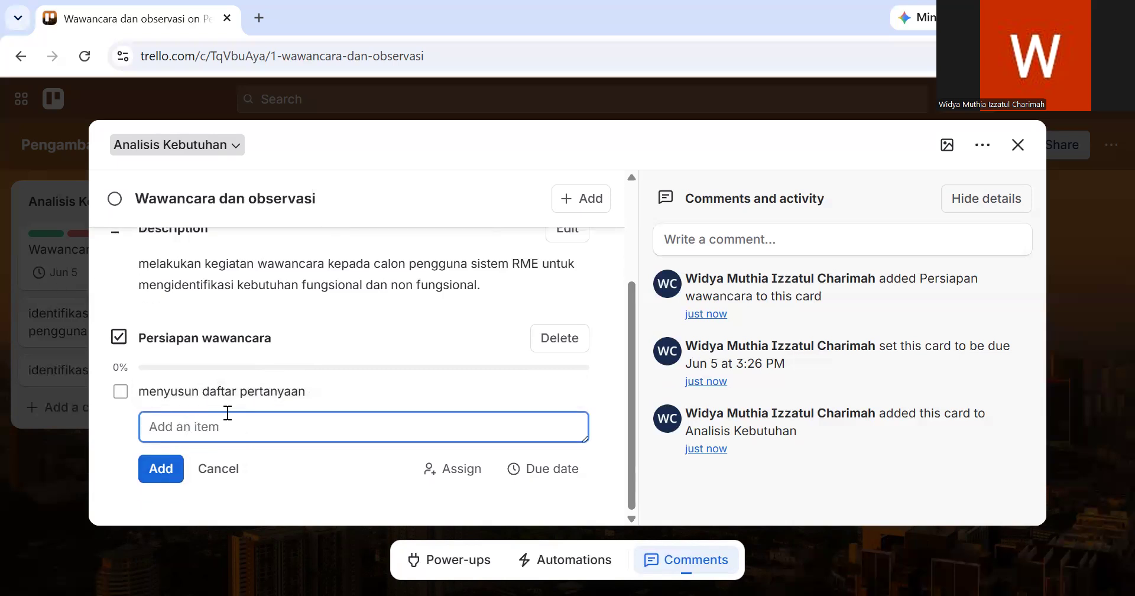
# - Add the item "menentukan responden" to the "Persiapan wawancara" checklist
pyautogui.write('menentukan responden')
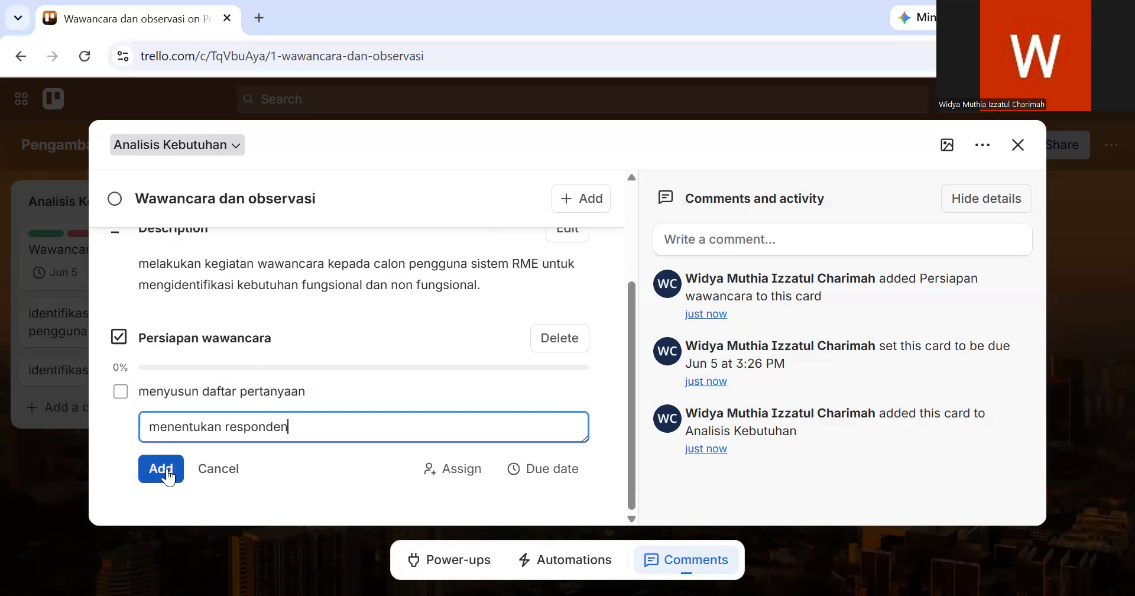
pyautogui.click(161, 468)
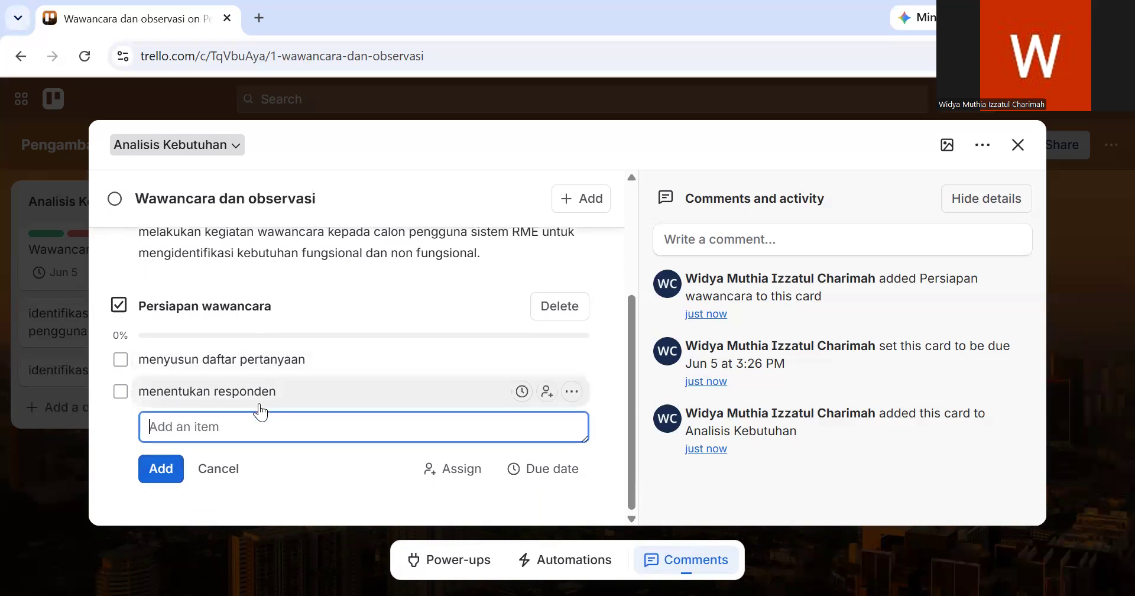
# - Add a second checklist titled "Wawancara Kepala RM" to the card, without copying items from another checklist
pyautogui.scroll(1, 389, 378)
pyautogui.scroll(-1, 389, 378)
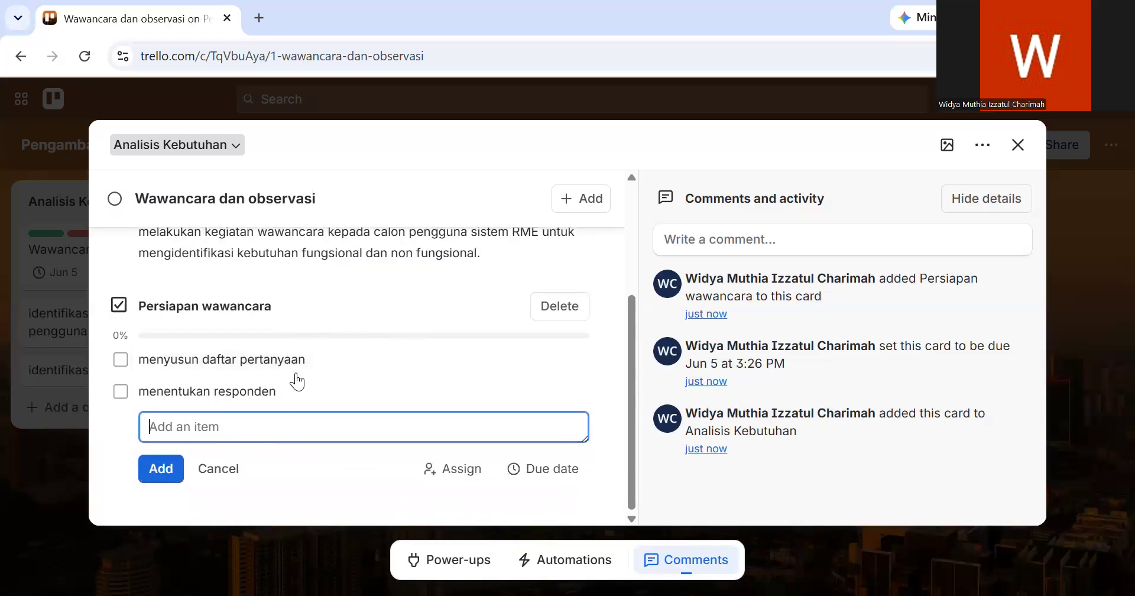
pyautogui.scroll(3, 272, 292)
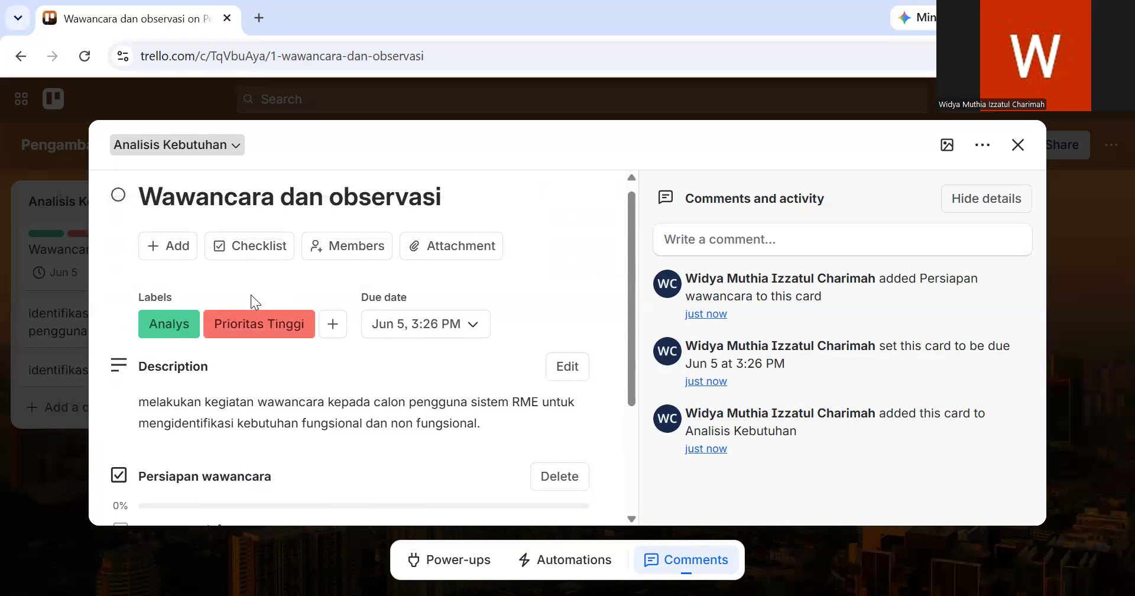
pyautogui.scroll(-1, 251, 295)
pyautogui.scroll(1, 251, 299)
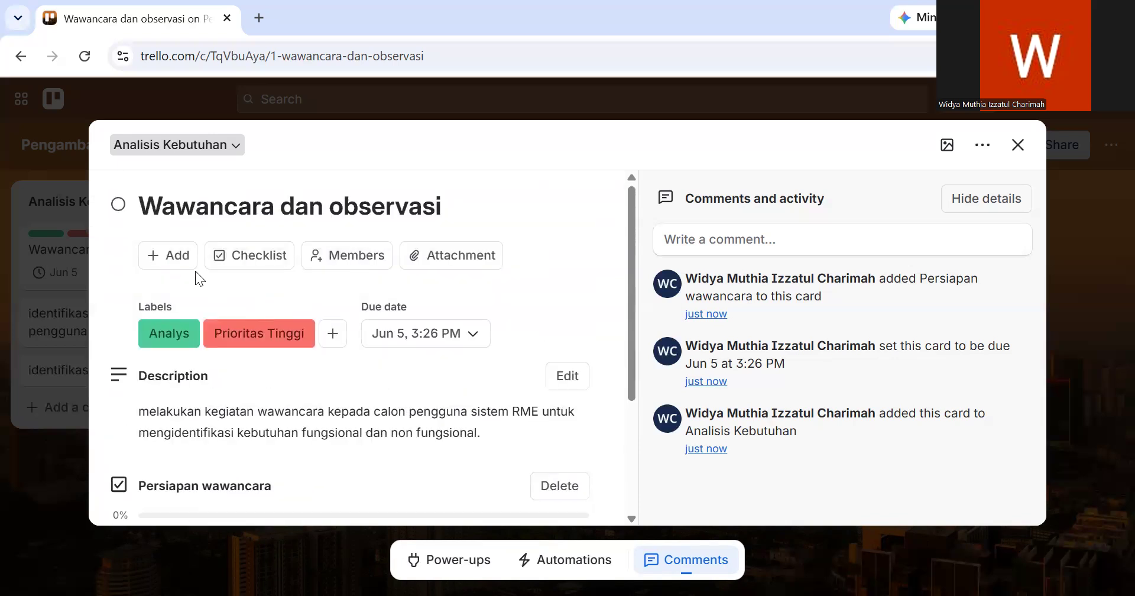
pyautogui.click(250, 262)
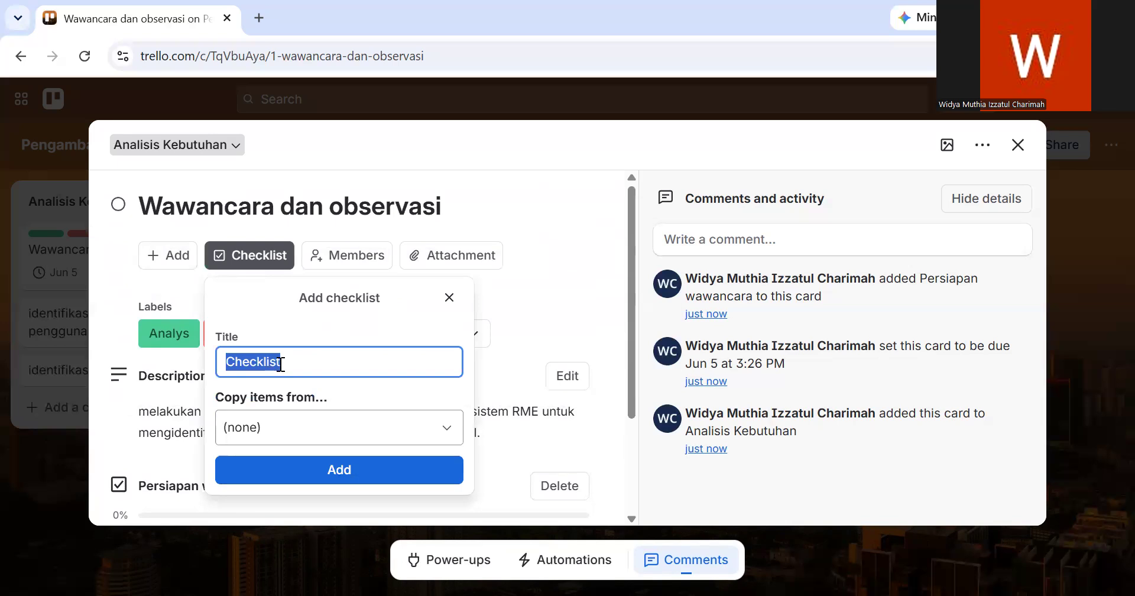
pyautogui.write('Wan')
pyautogui.click(381, 418)
pyautogui.click(312, 467)
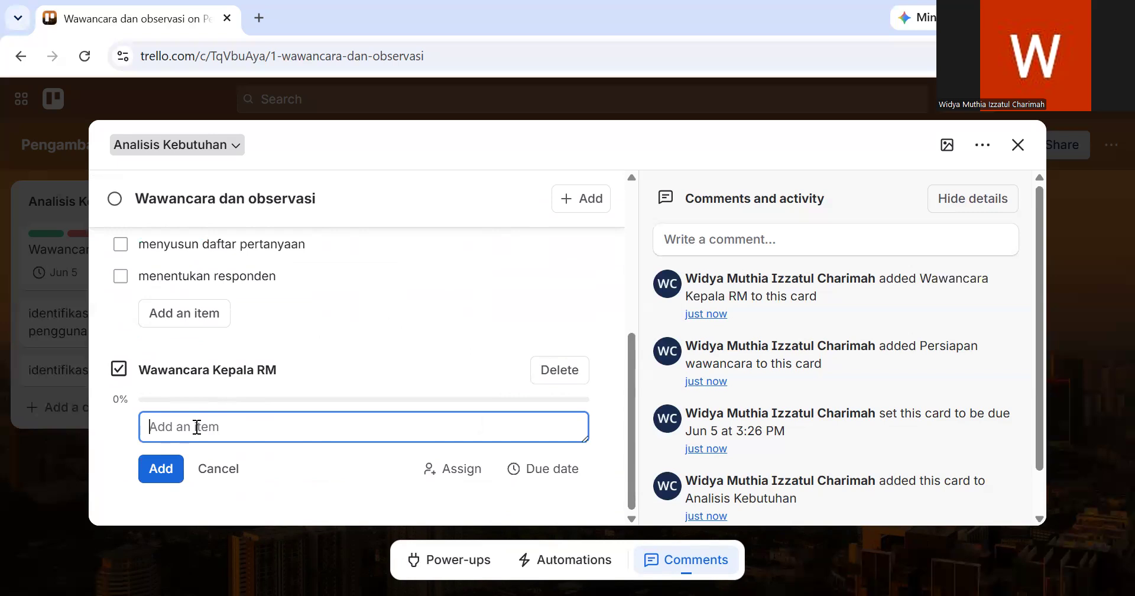
# - Add the item "identifikasi alur pendaftaran" to the "Wawancara Kepala RM" checklist
pyautogui.write('identifikasi alur pendaftaran')
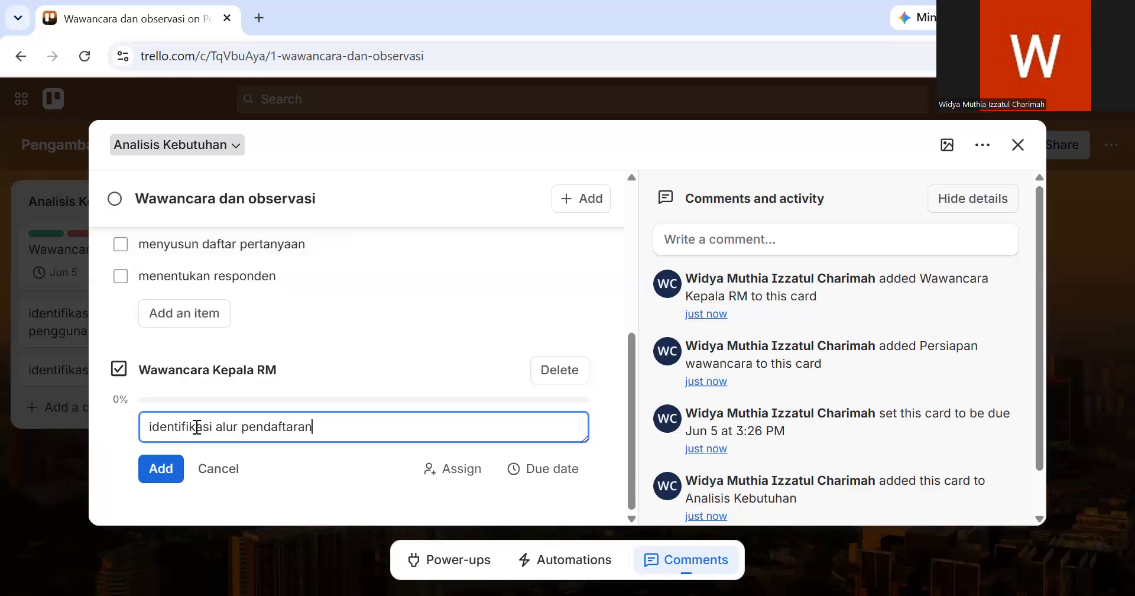
pyautogui.click(159, 470)
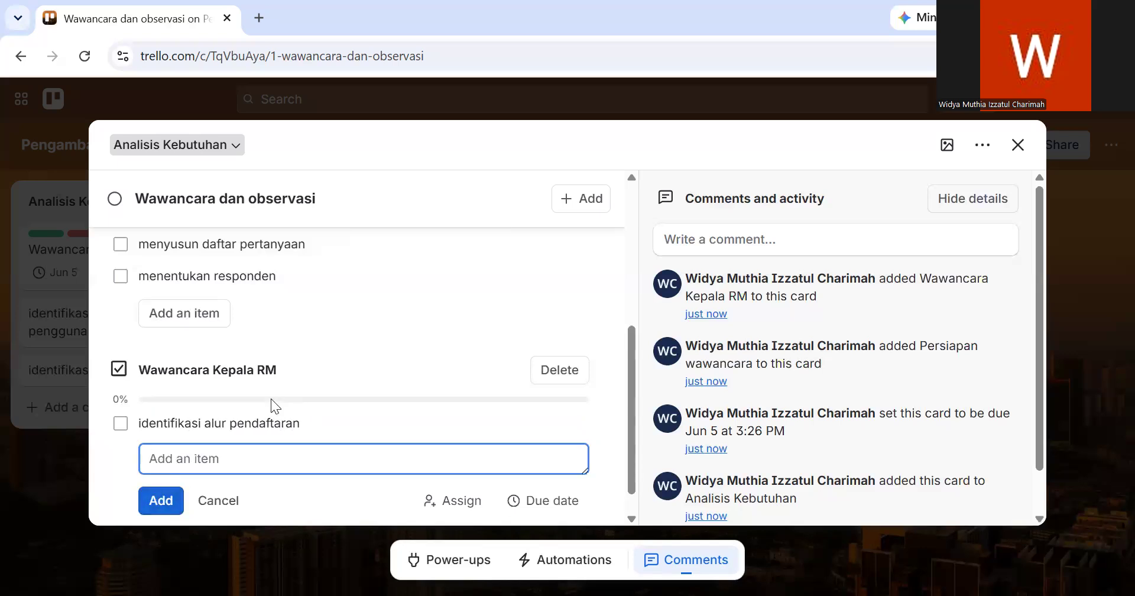
# - Mark "menyusun daftar pertanyaan", "menentukan responden" and "identifikasi alur pendaftaran" as completed in the two checklists
pyautogui.scroll(2, 270, 398)
pyautogui.scroll(-2, 271, 399)
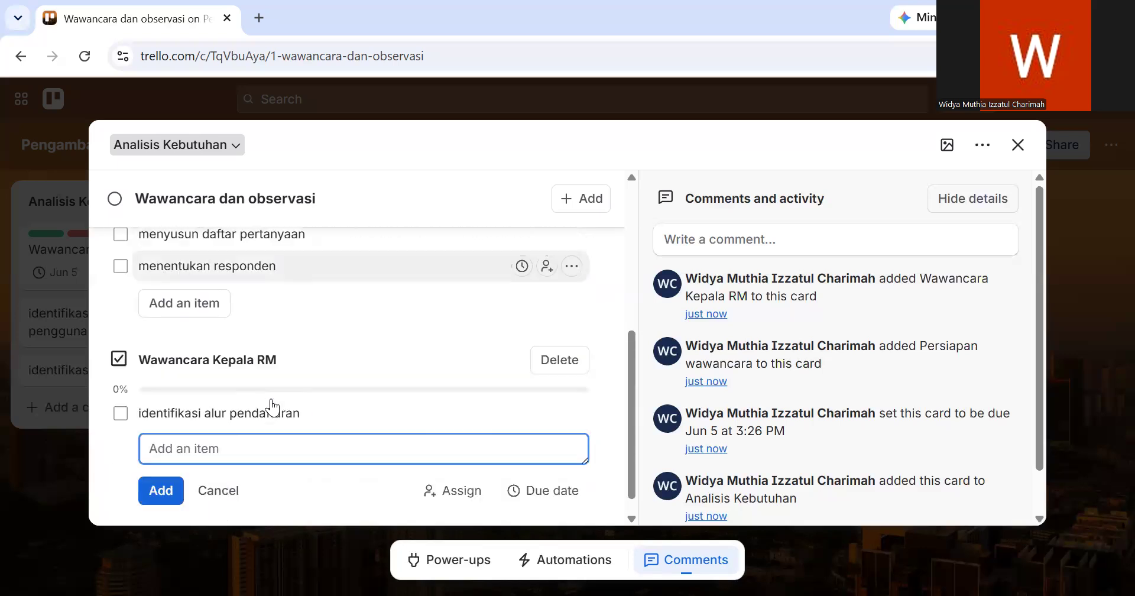
pyautogui.scroll(1, 272, 408)
pyautogui.scroll(-1, 271, 398)
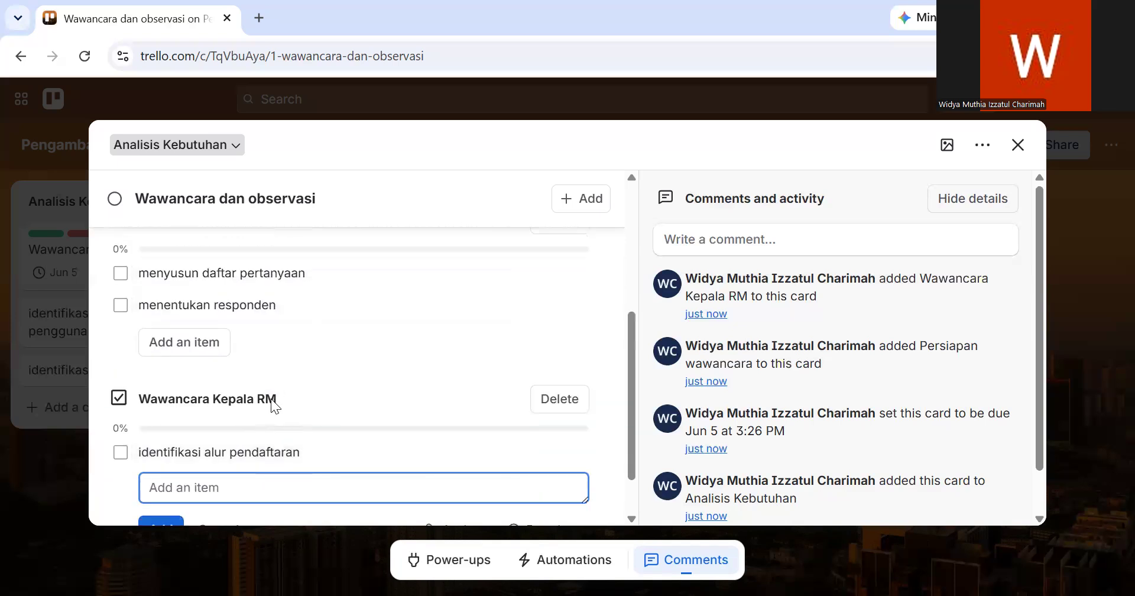
pyautogui.scroll(1, 271, 398)
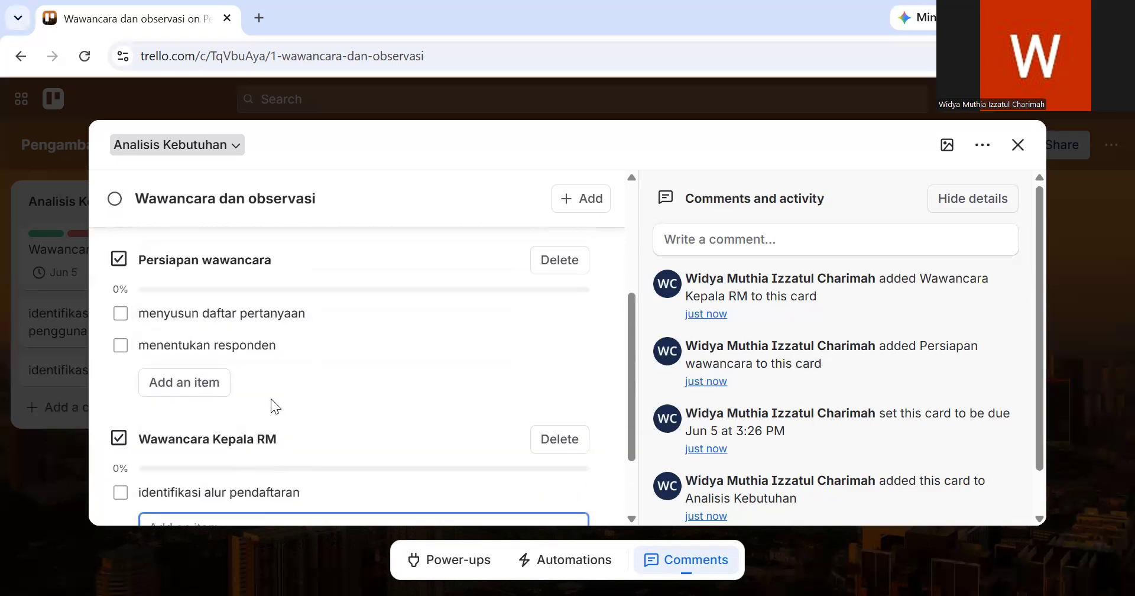
pyautogui.click(120, 313)
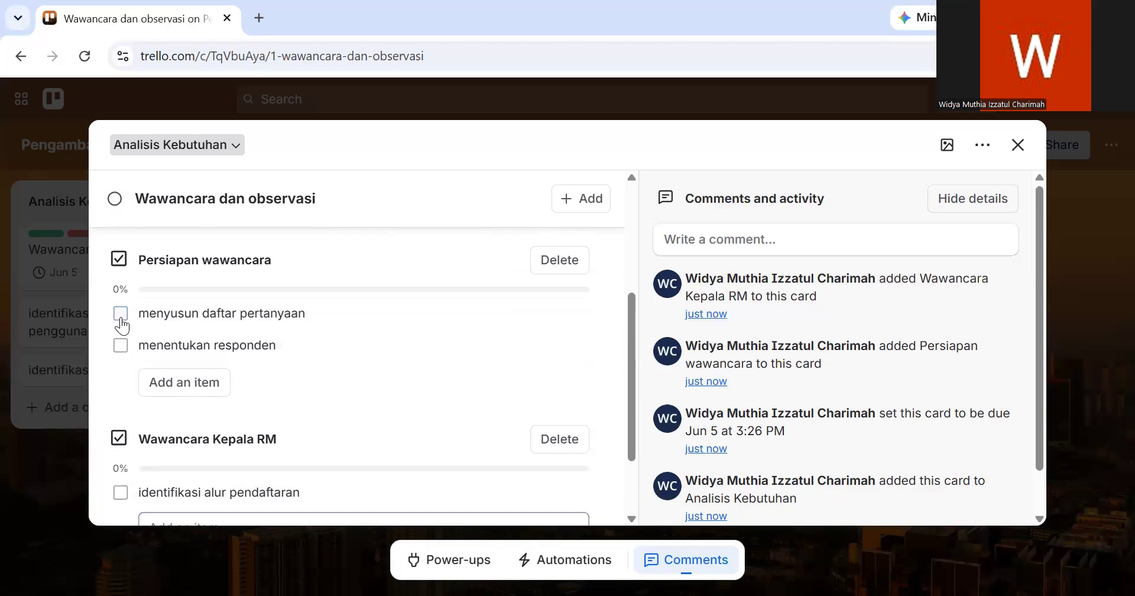
pyautogui.click(120, 345)
pyautogui.scroll(-1, 122, 352)
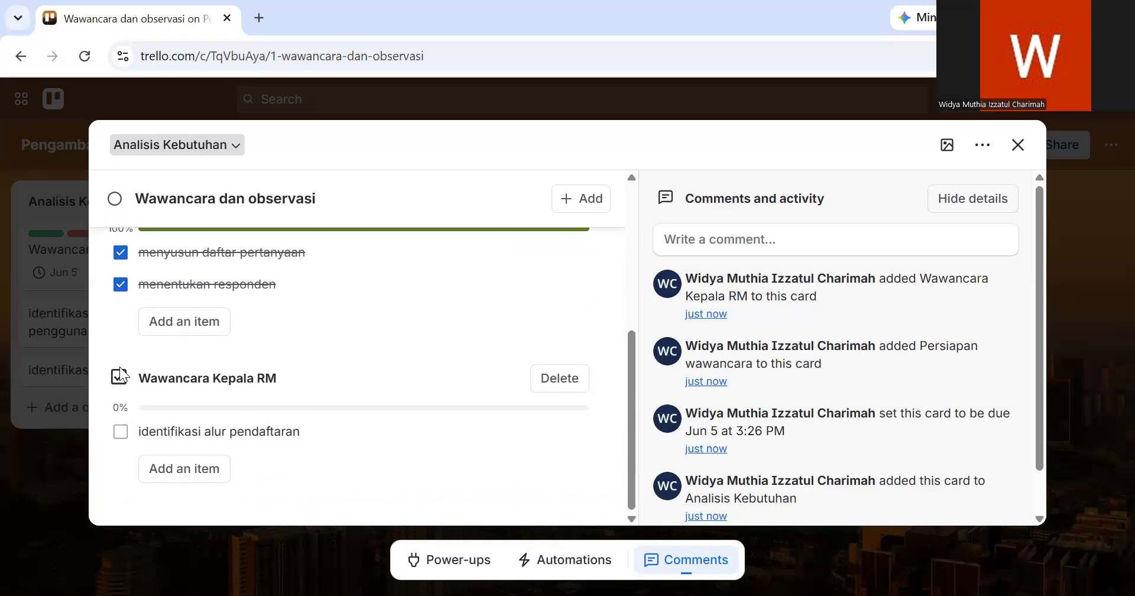
pyautogui.click(121, 432)
# - Look at the board members available for assignment to the card, then return to the options for adding card details
pyautogui.scroll(2, 236, 373)
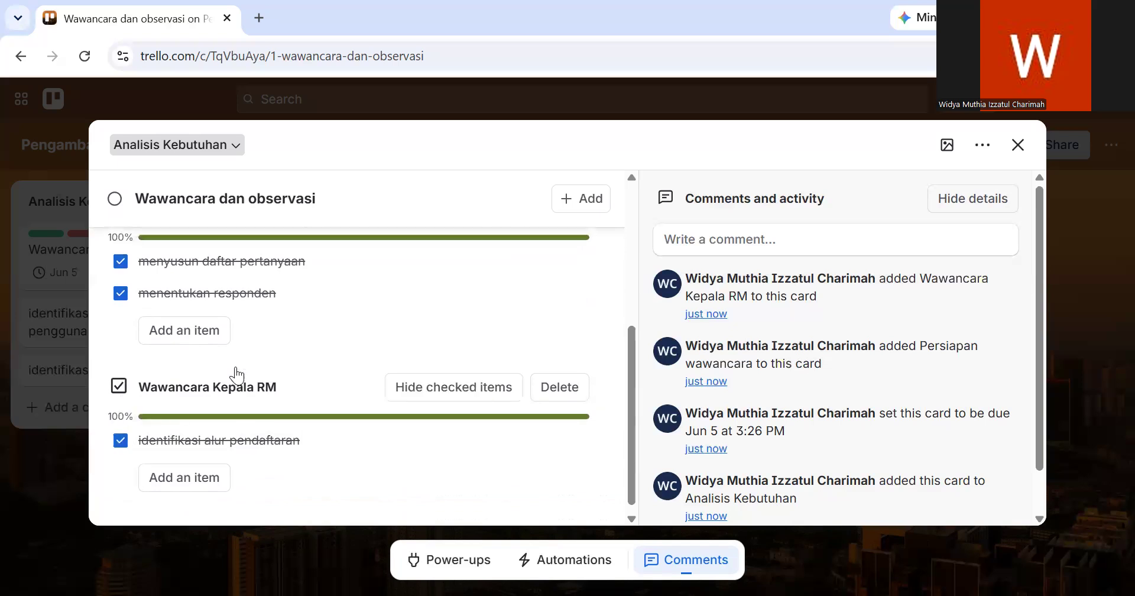
pyautogui.scroll(-1, 236, 373)
pyautogui.scroll(3, 236, 373)
pyautogui.scroll(2, 235, 367)
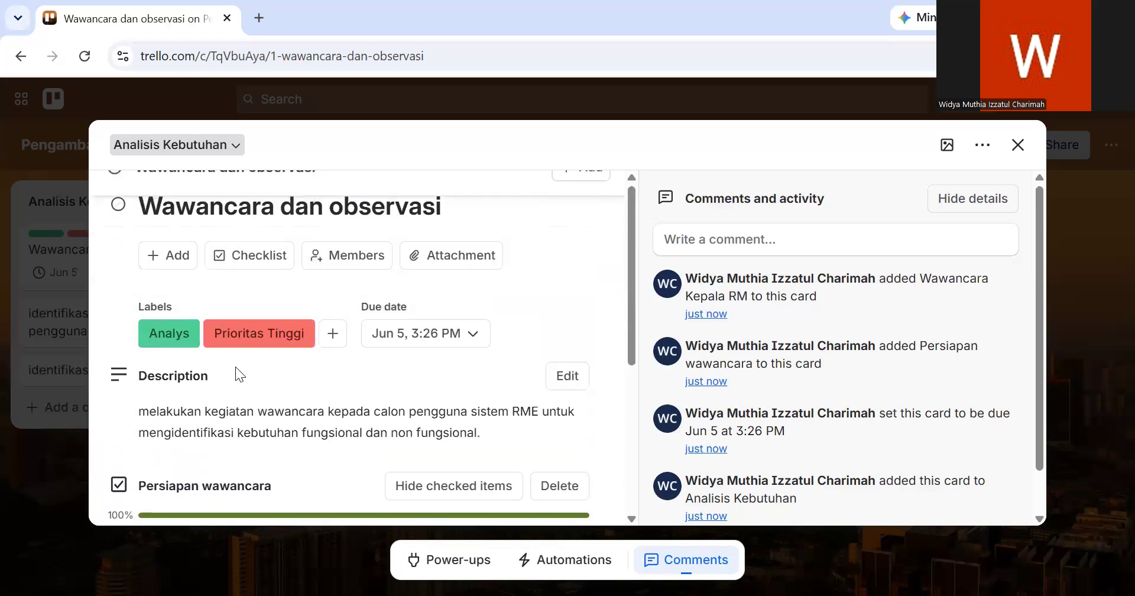
pyautogui.click(184, 271)
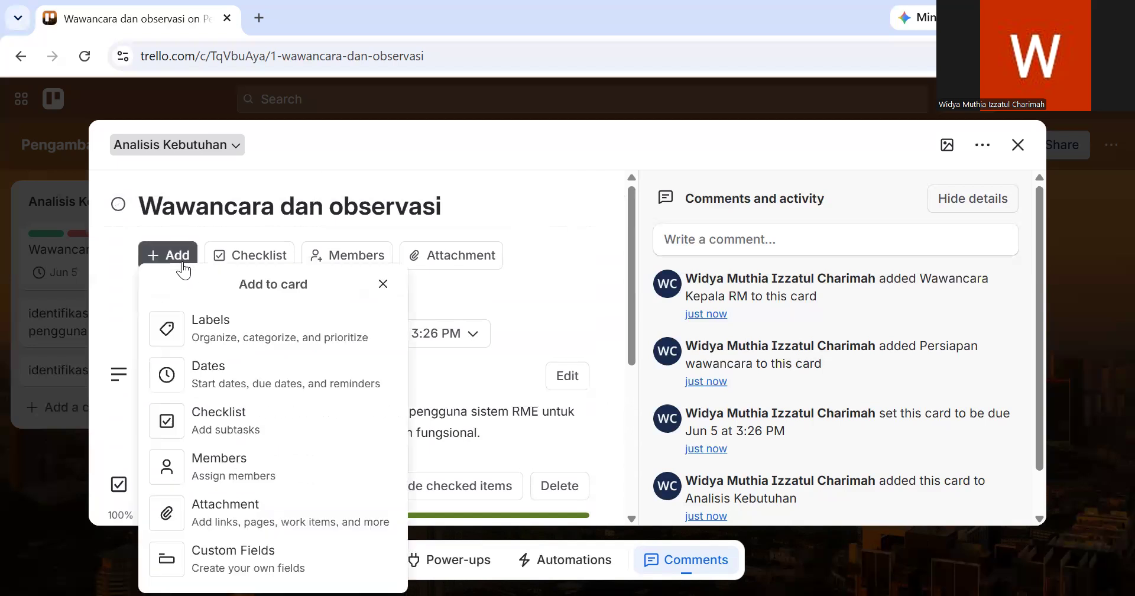
pyautogui.click(247, 470)
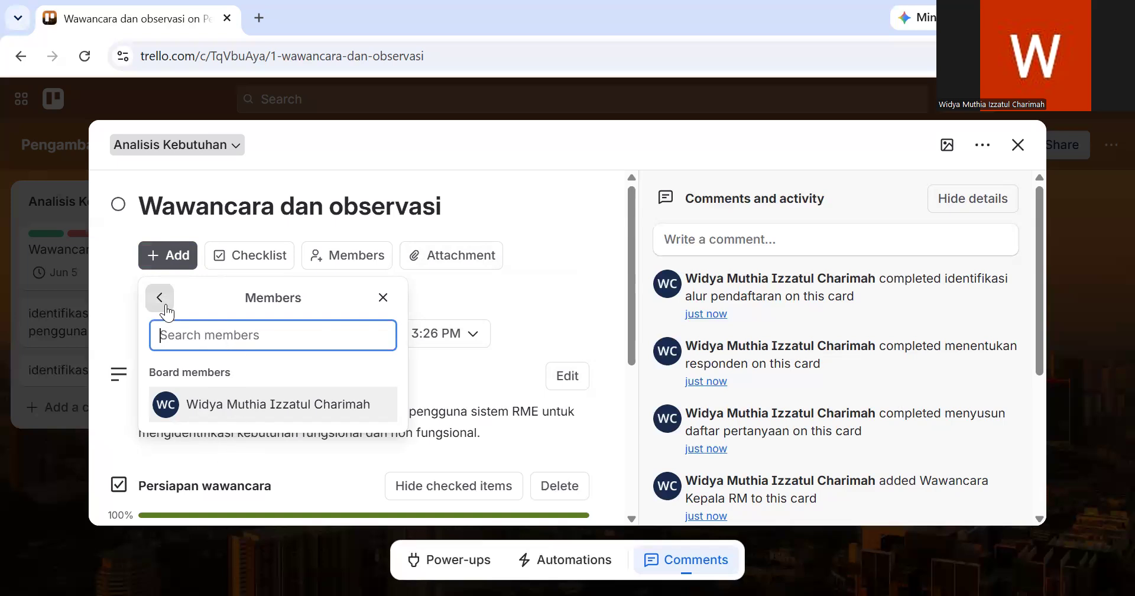
pyautogui.click(162, 266)
pyautogui.click(162, 266)
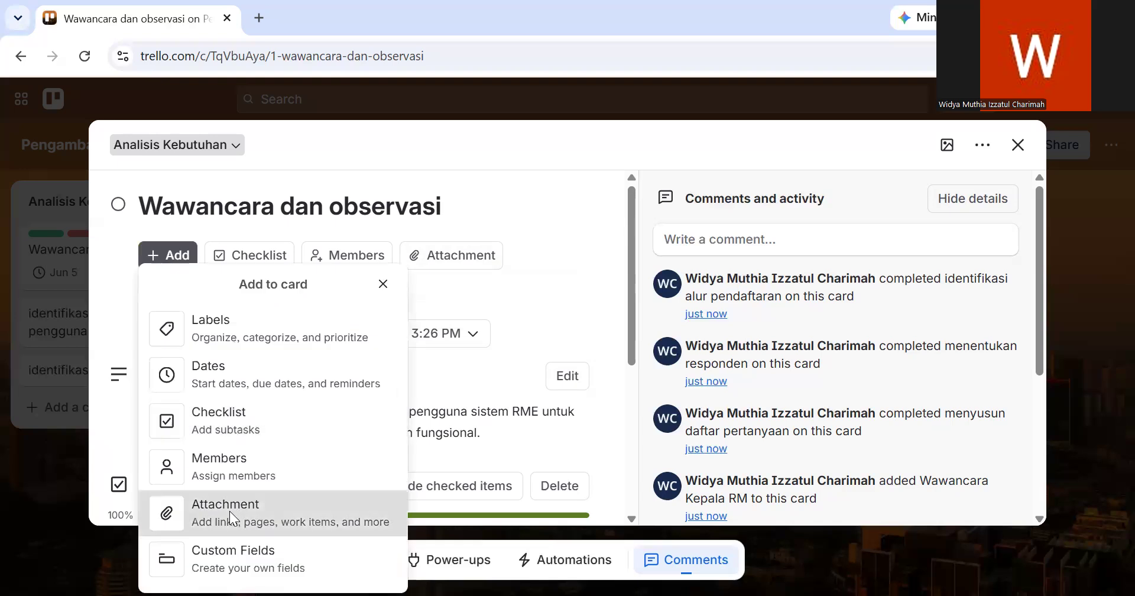
# - Attach the medical record form image image.png from the Downloads folder to the "Wawancara dan observasi" card
pyautogui.click(229, 511)
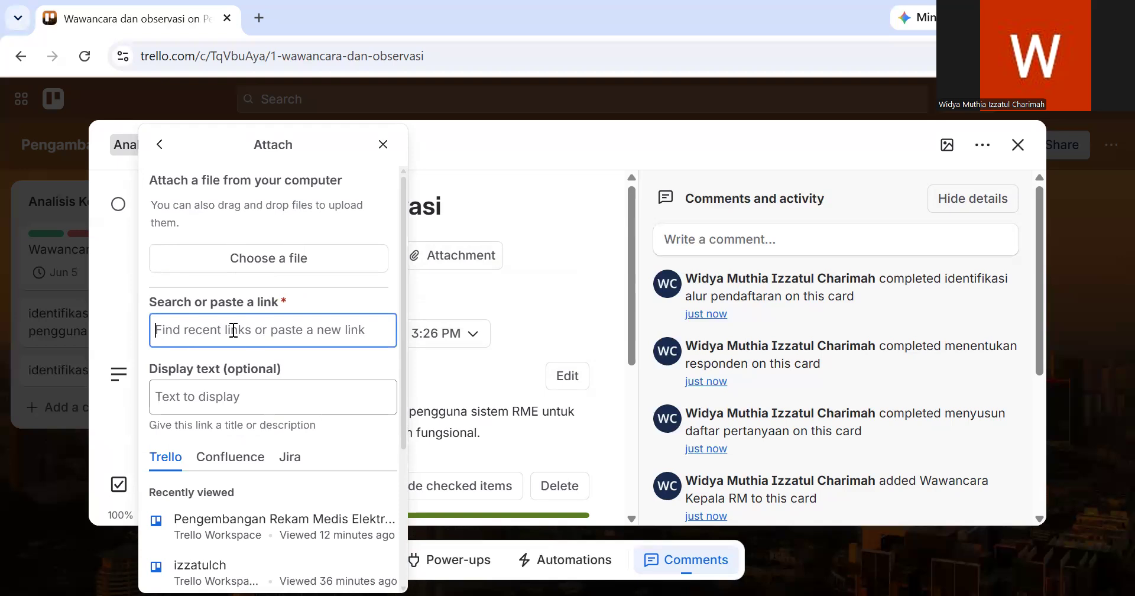
pyautogui.click(242, 272)
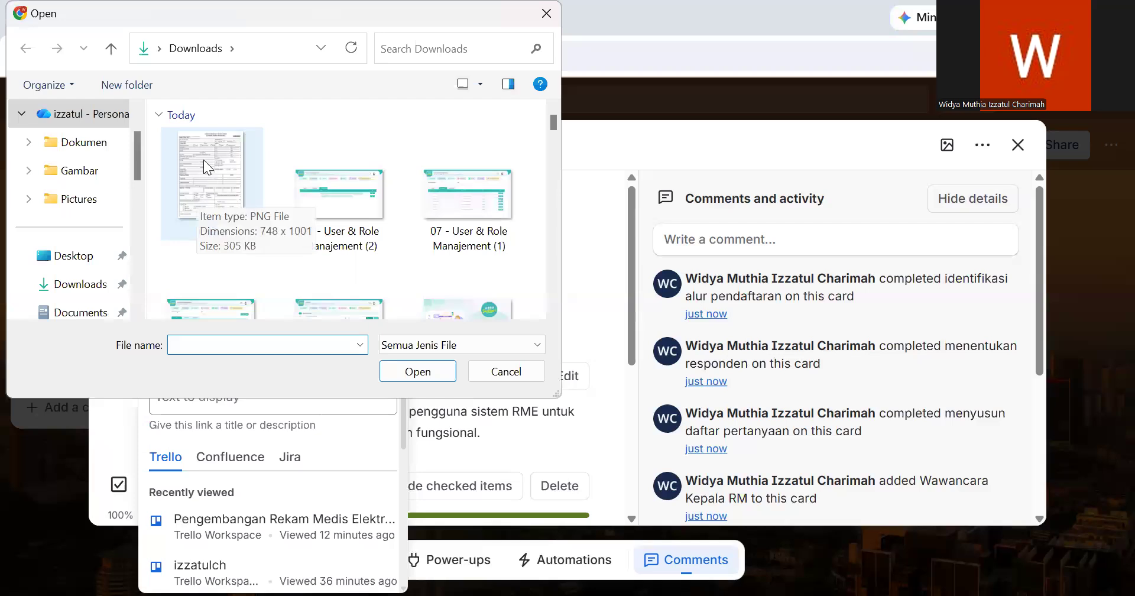
pyautogui.click(229, 163)
pyautogui.click(412, 373)
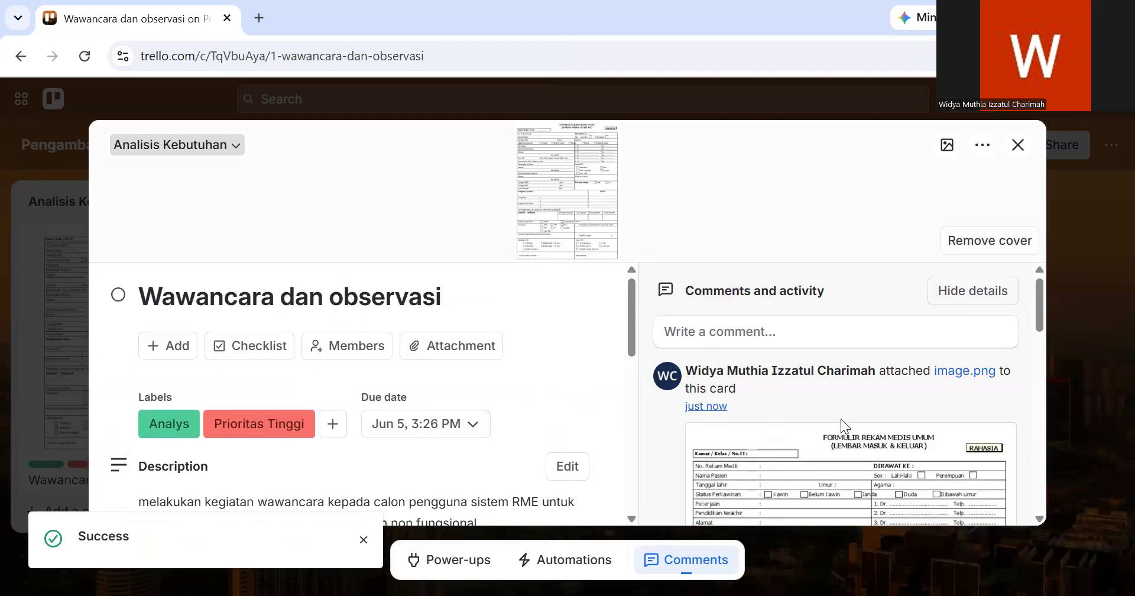
# - Close the card and review its cover and badges in the "Analisis Kebutuhan" list on the board
pyautogui.click(1076, 416)
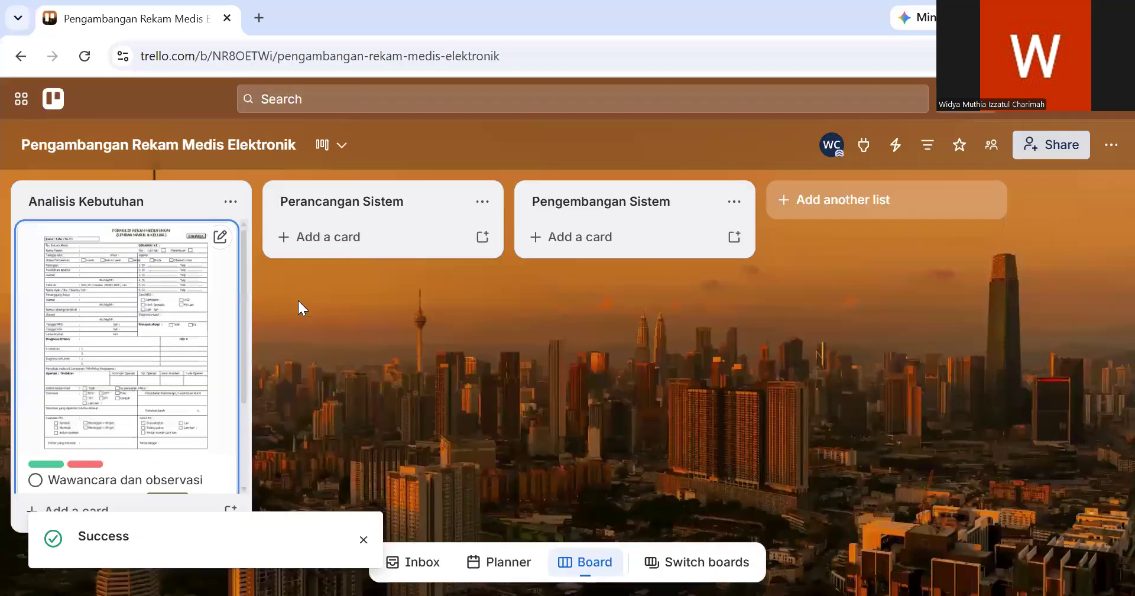
pyautogui.scroll(-2, 123, 376)
pyautogui.scroll(2, 124, 375)
pyautogui.scroll(-2, 124, 376)
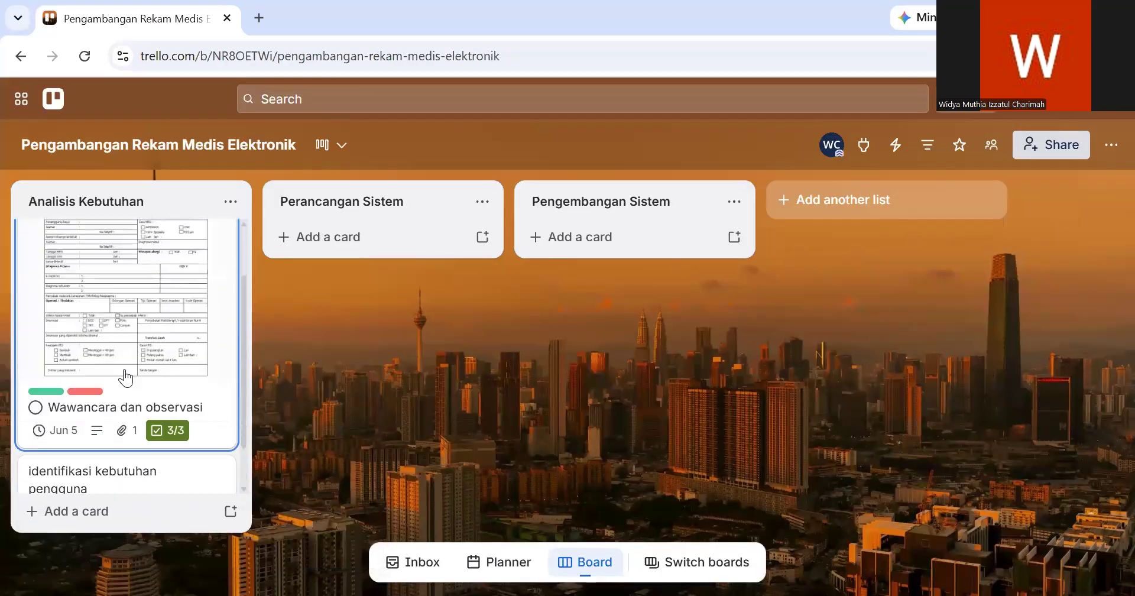
# - Open the "Wawancara dan observasi" card and look over its description, attachment and the options for adding details
pyautogui.scroll(1, 126, 375)
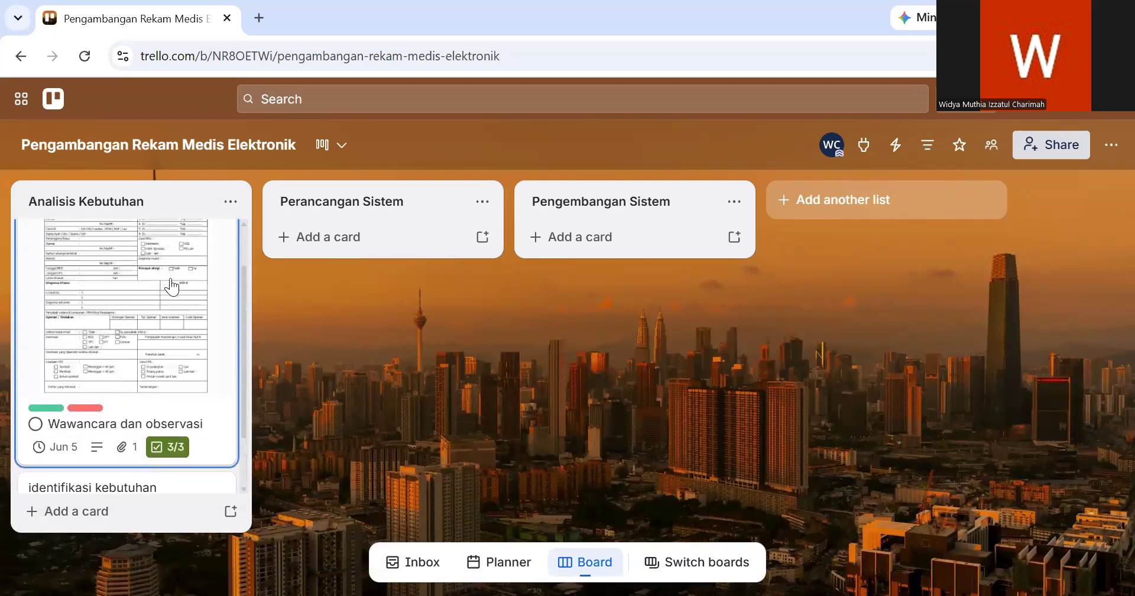
pyautogui.click(149, 317)
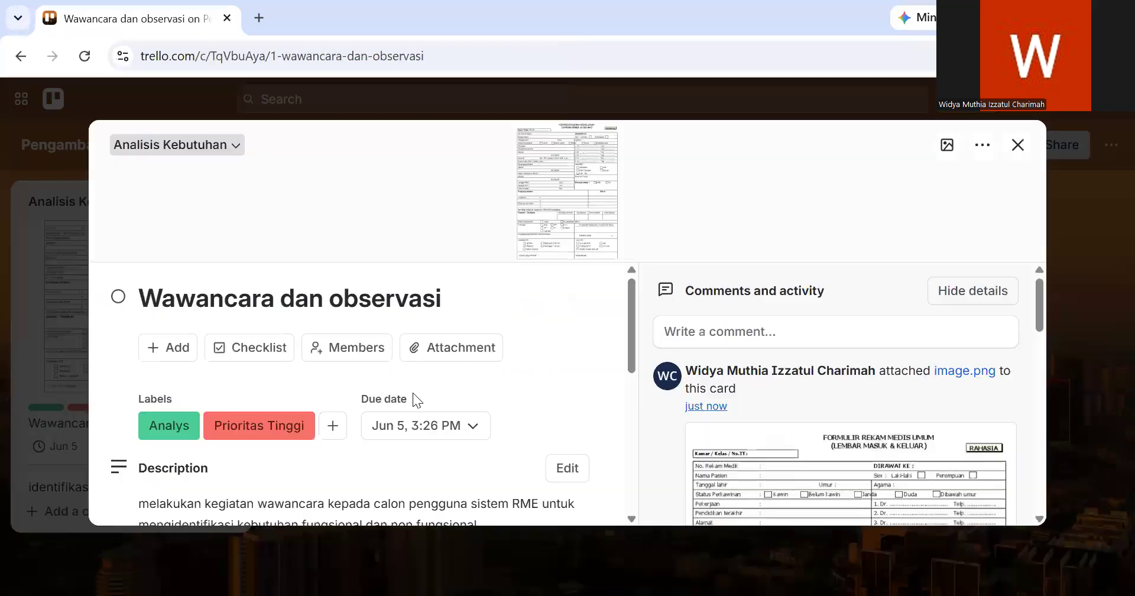
pyautogui.scroll(-4, 446, 400)
pyautogui.scroll(2, 446, 405)
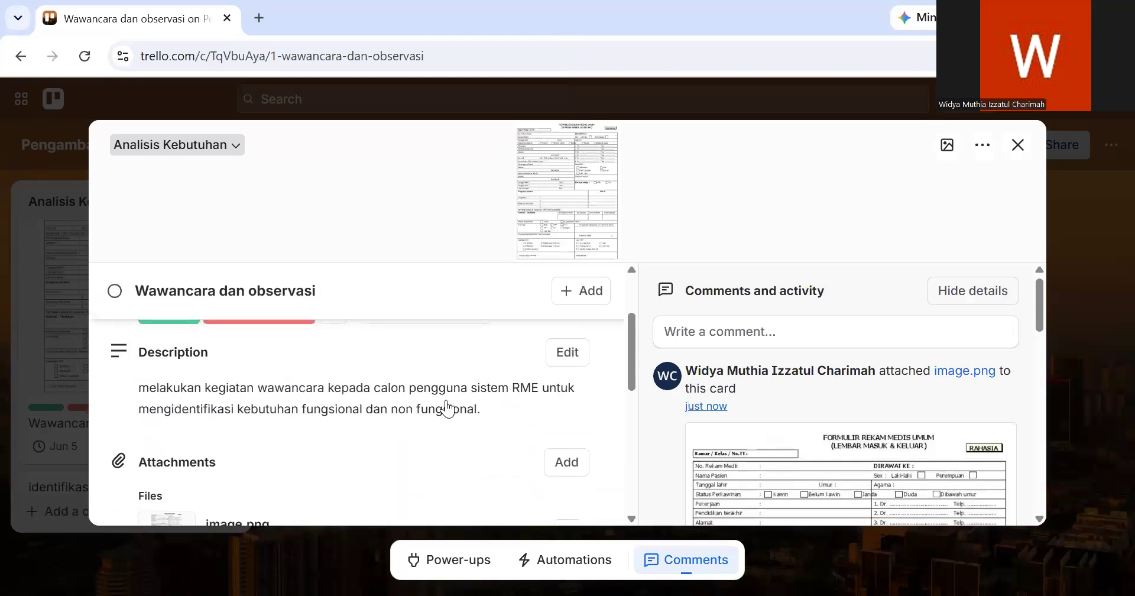
pyautogui.scroll(2, 447, 407)
pyautogui.click(175, 346)
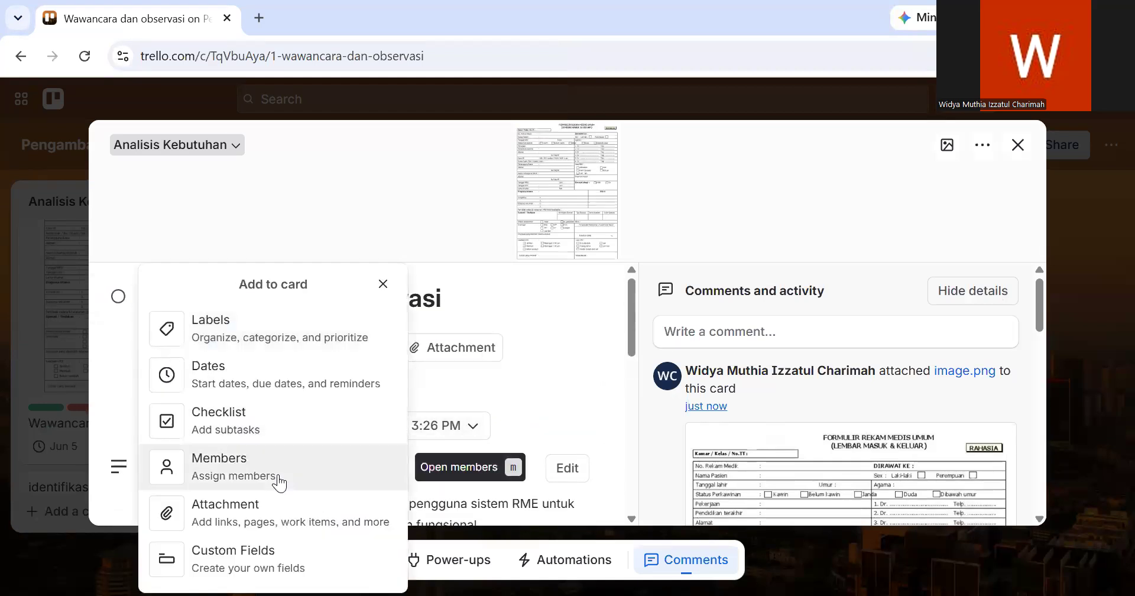
pyautogui.click(589, 364)
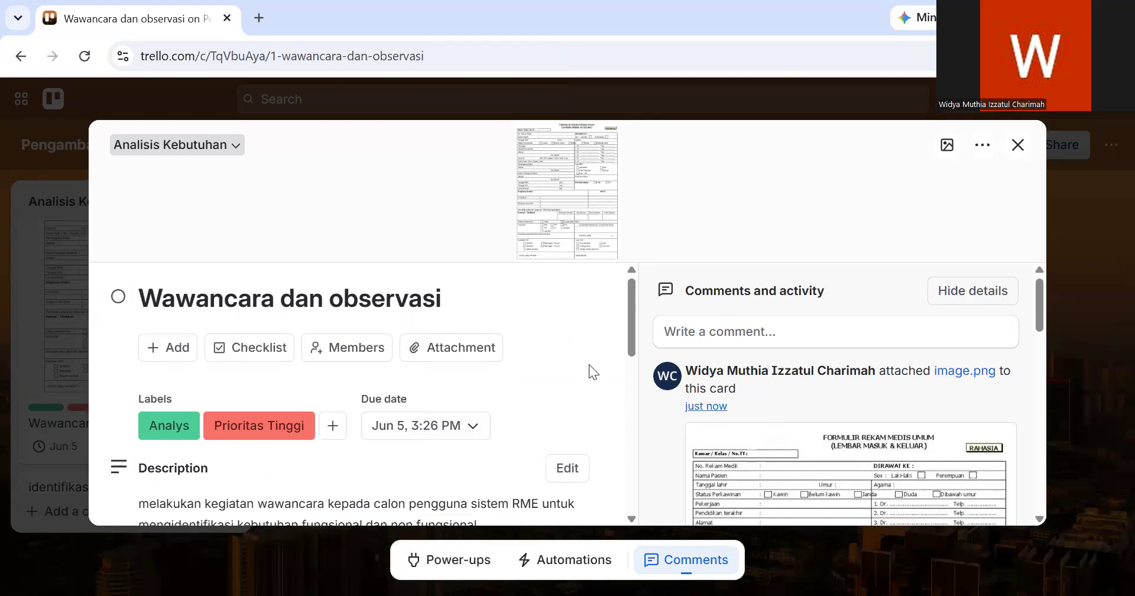
pyautogui.scroll(-1, 589, 364)
pyautogui.scroll(-2, 589, 364)
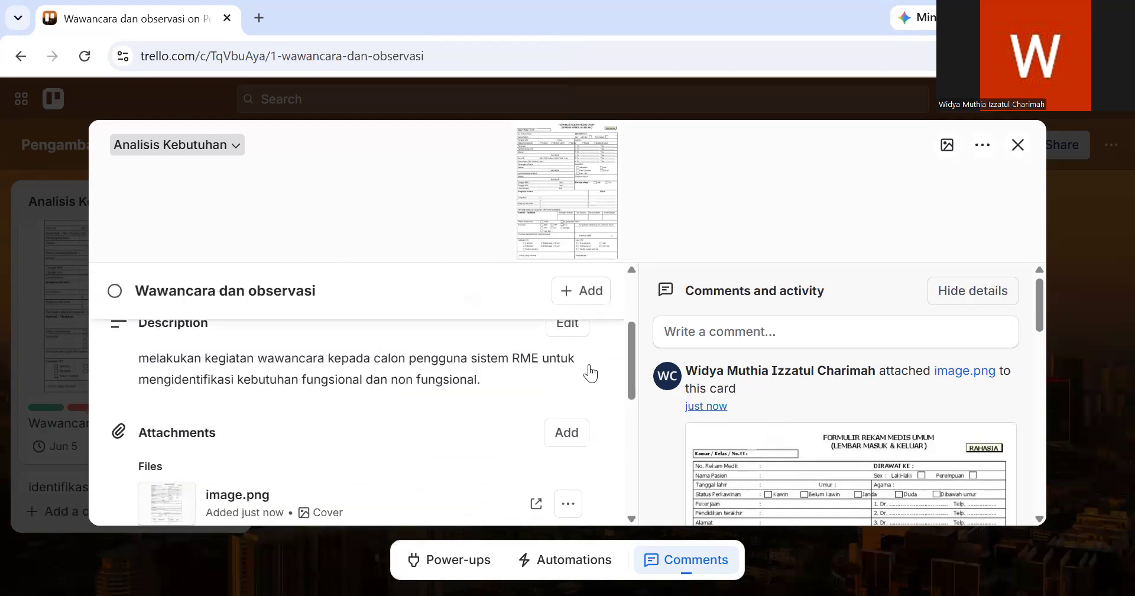
# - Post the comment "minta tolong segera dikerjakan" on the "Wawancara dan observasi" card
pyautogui.click(722, 329)
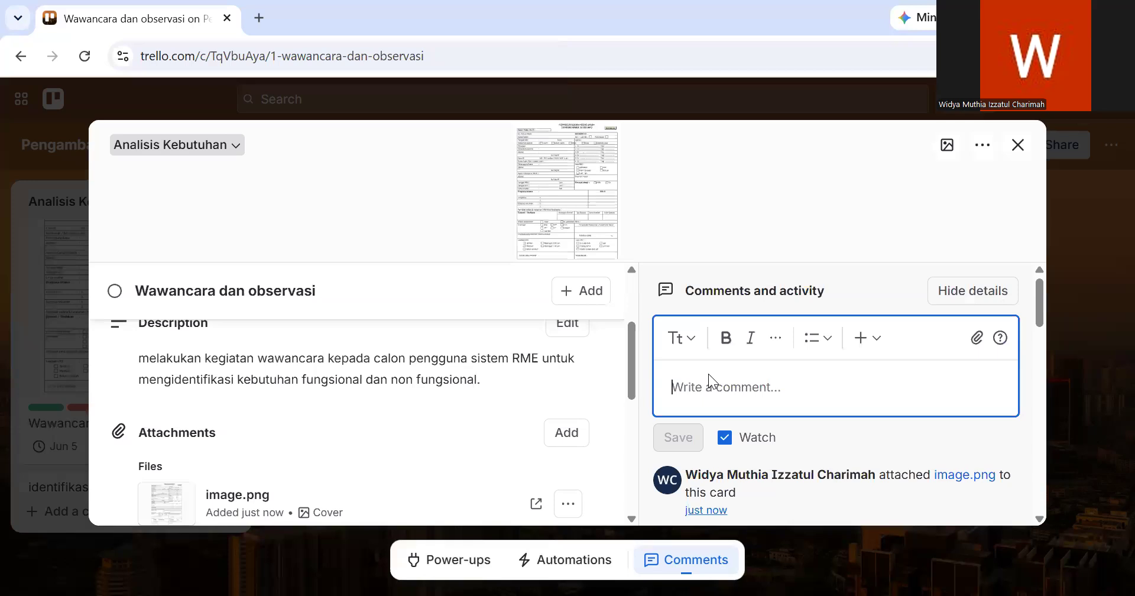
pyautogui.write('mint')
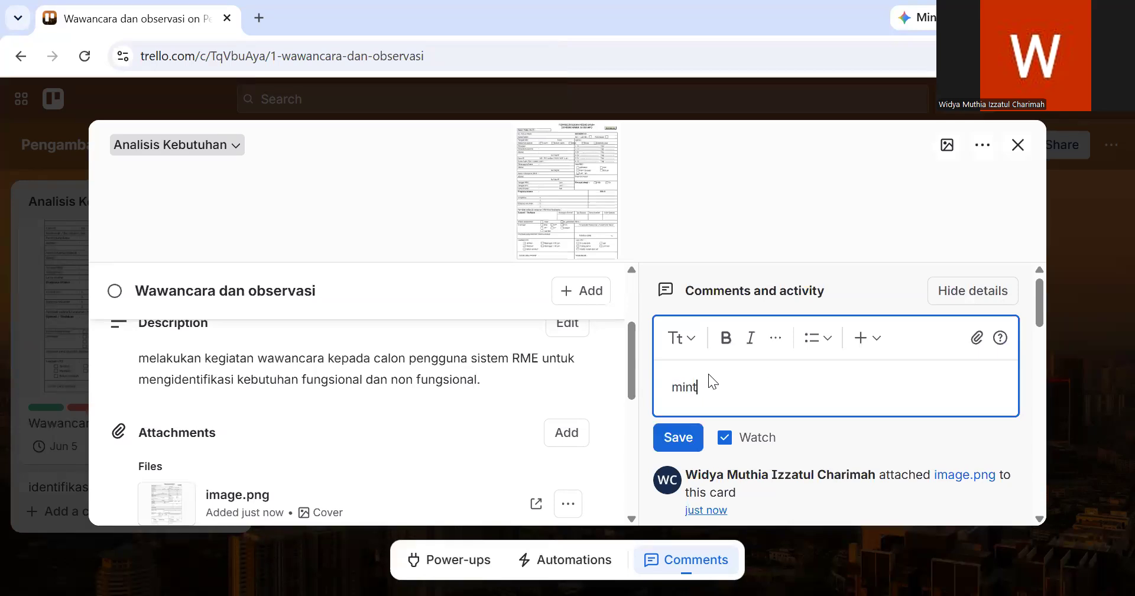
pyautogui.write('a tolong segera dikerjakan')
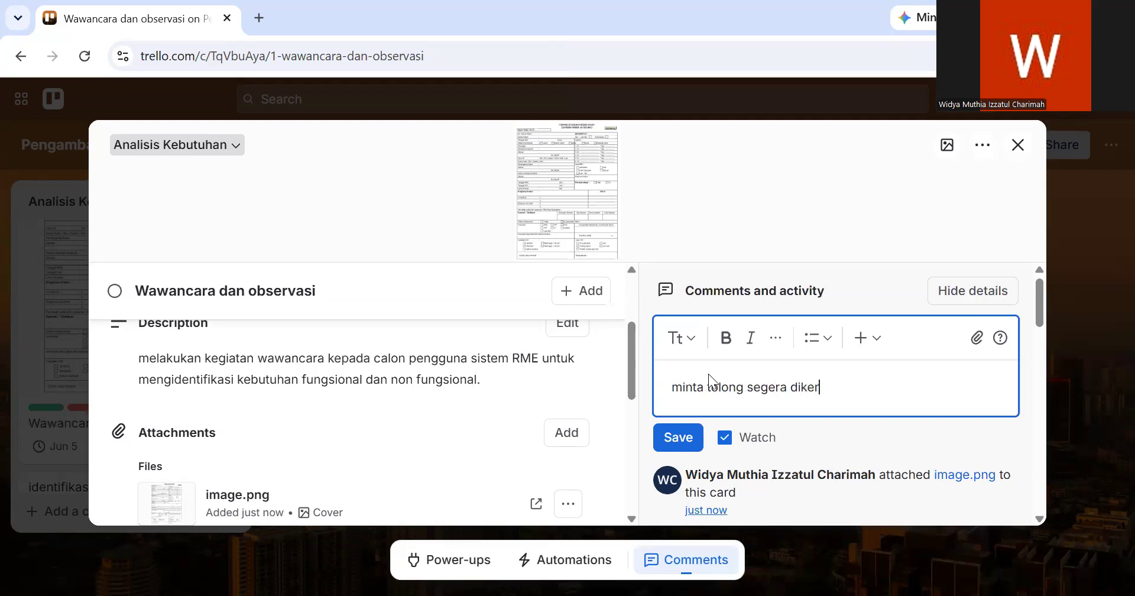
pyautogui.click(690, 436)
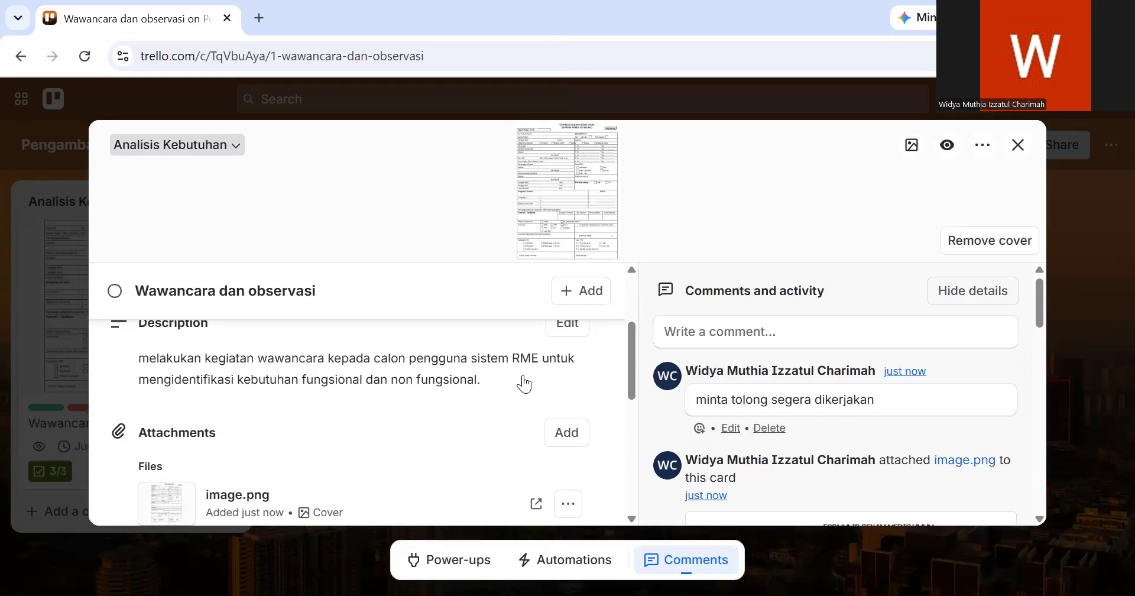
# - Review the card's attachment and checklist sections along with its comment and activity history
pyautogui.scroll(1, 521, 383)
pyautogui.scroll(-1, 523, 384)
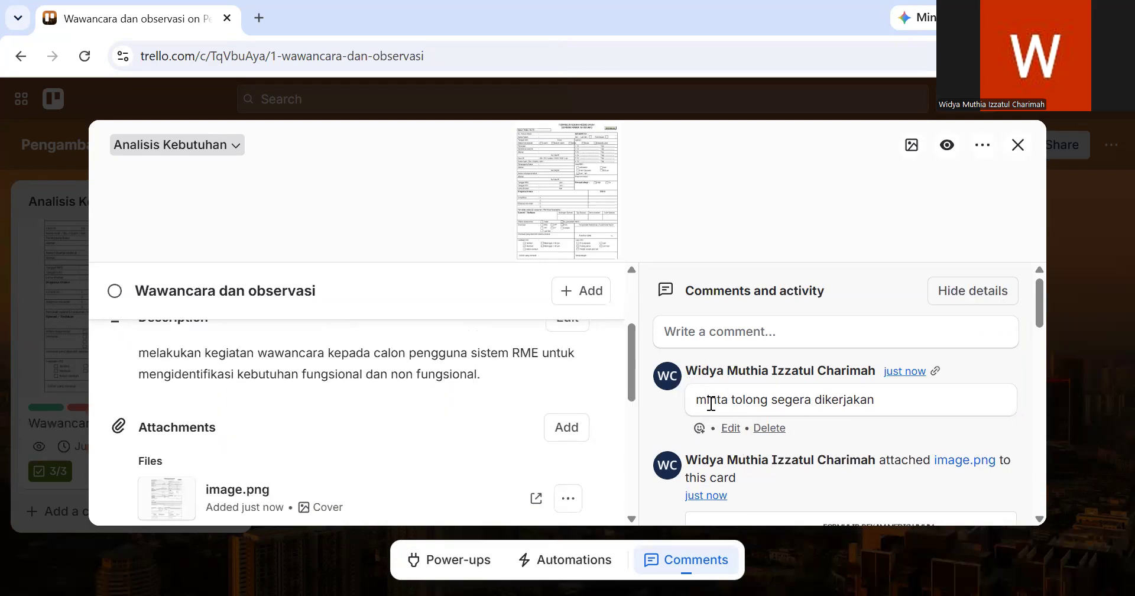
pyautogui.scroll(-2, 447, 411)
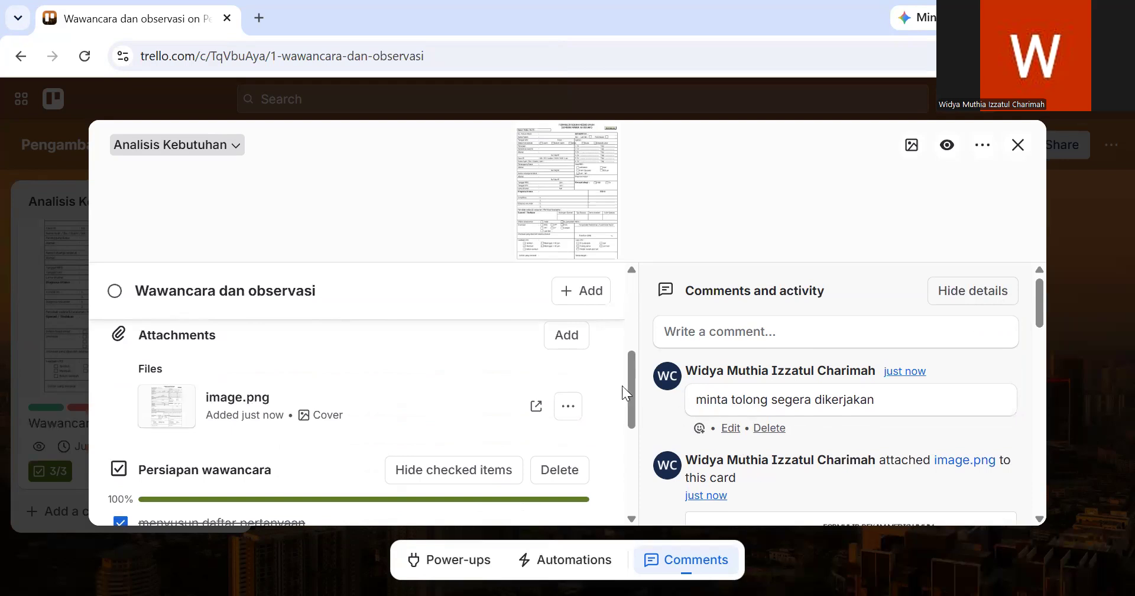
pyautogui.scroll(-1, 729, 445)
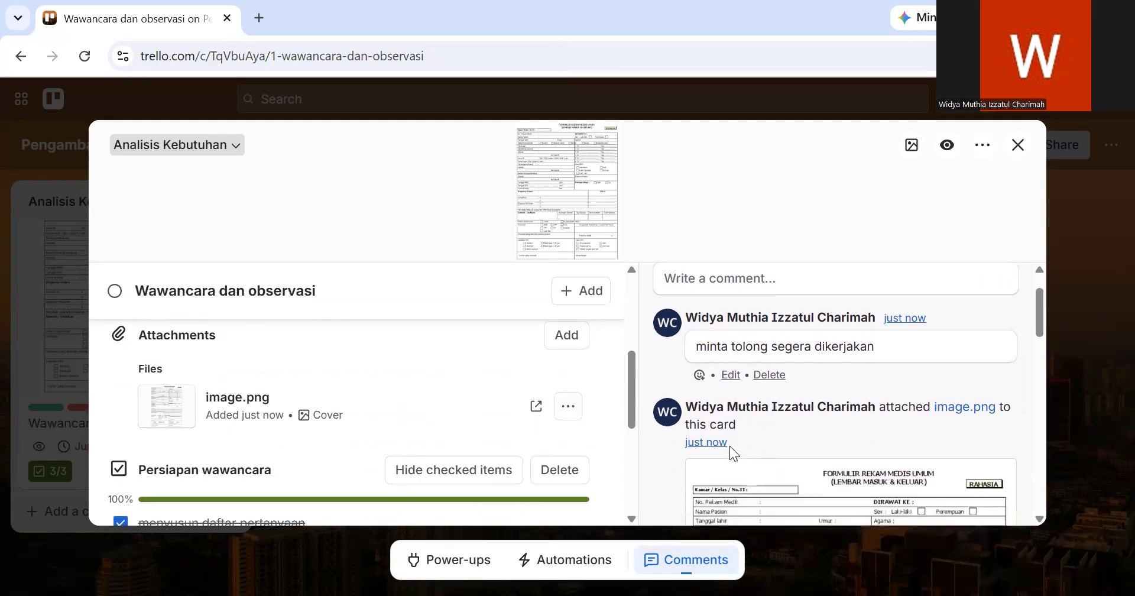
pyautogui.scroll(-4, 733, 454)
pyautogui.scroll(-2, 731, 453)
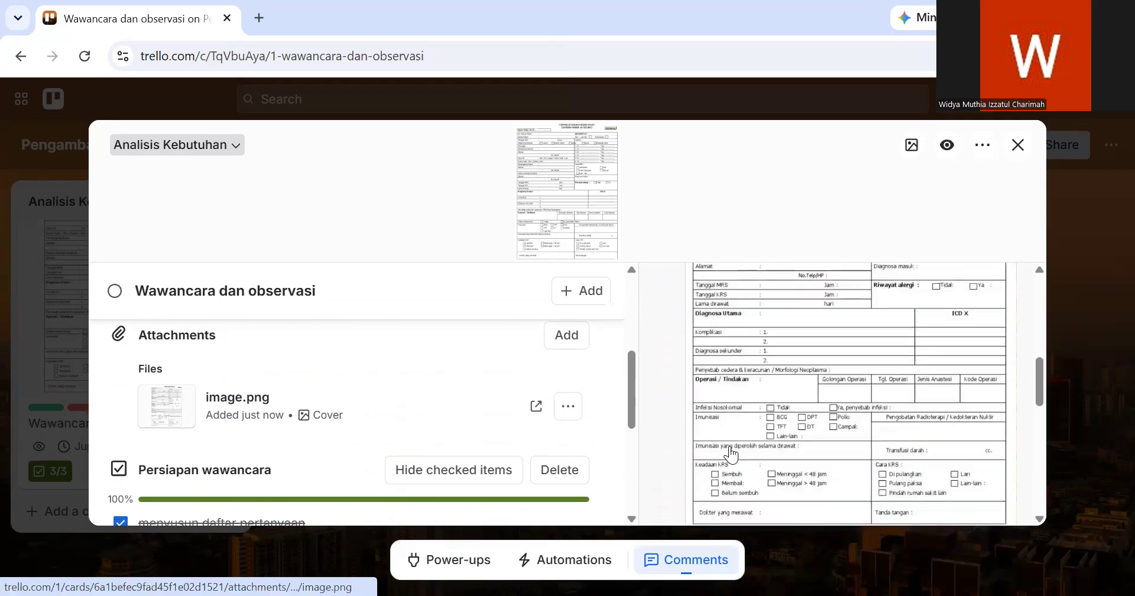
pyautogui.scroll(5, 730, 453)
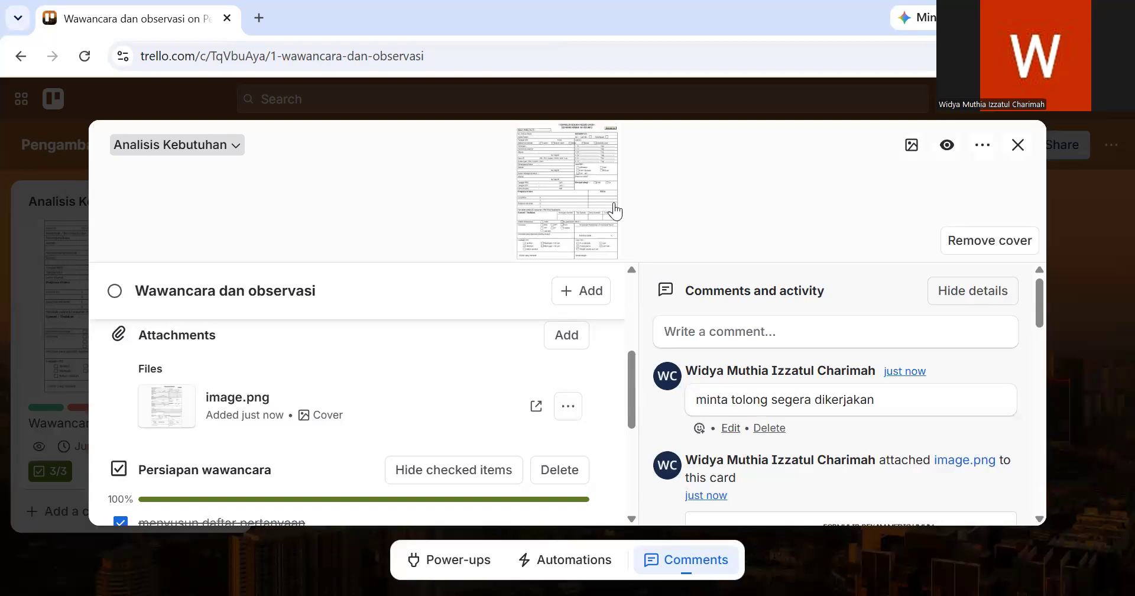
# - Close the card and review the cards and badges in the "Analisis Kebutuhan" list
pyautogui.click(1067, 353)
pyautogui.scroll(-2, 199, 384)
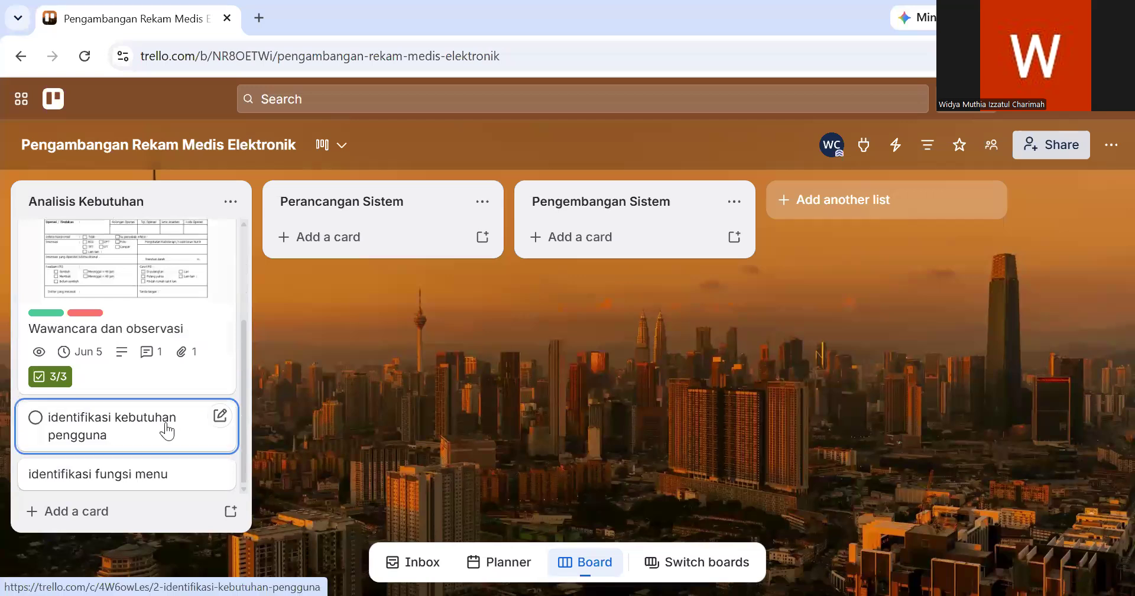
pyautogui.scroll(1, 168, 432)
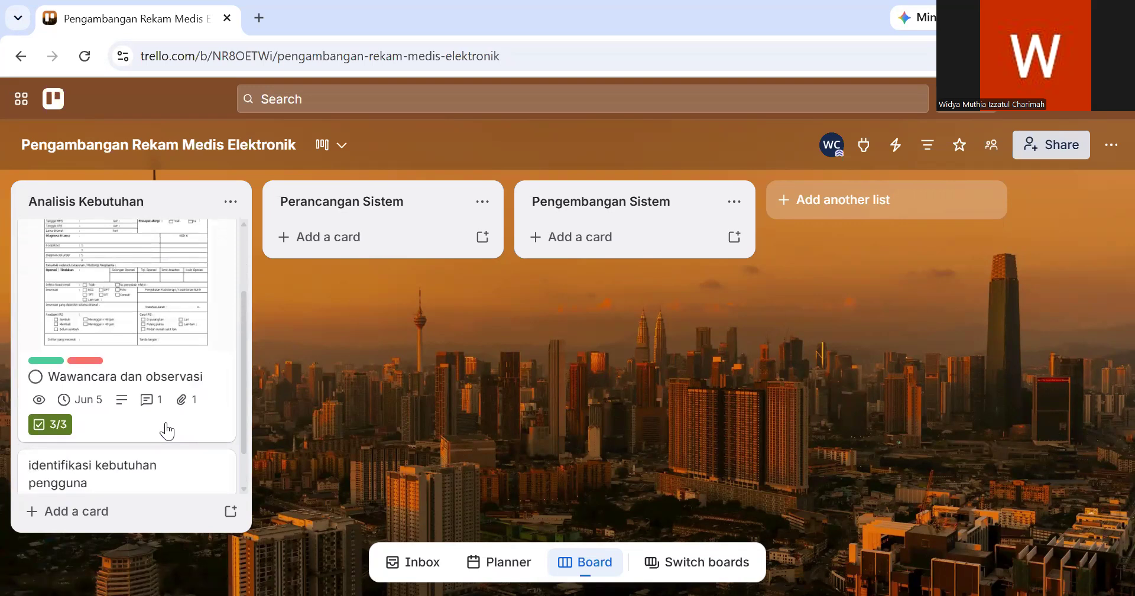
pyautogui.scroll(1, 162, 315)
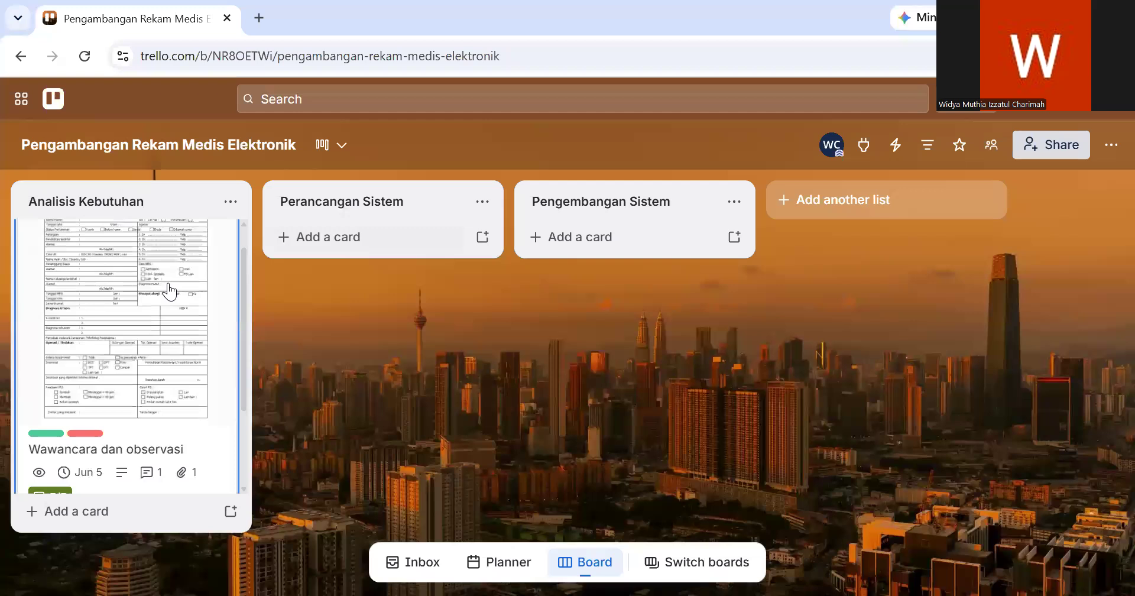
pyautogui.scroll(-2, 165, 289)
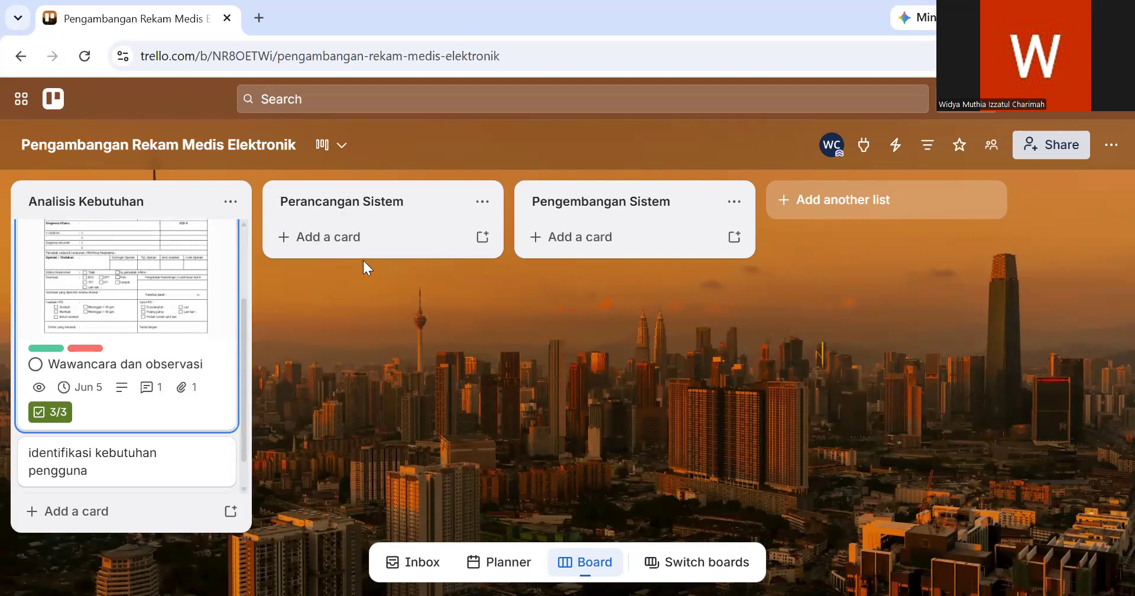
# - Move the "Analisis Kebutuhan" list behind "Pengembangan Sistem" and return it to the first place on the board
pyautogui.moveTo(363, 260); pyautogui.dragTo(363, 262)
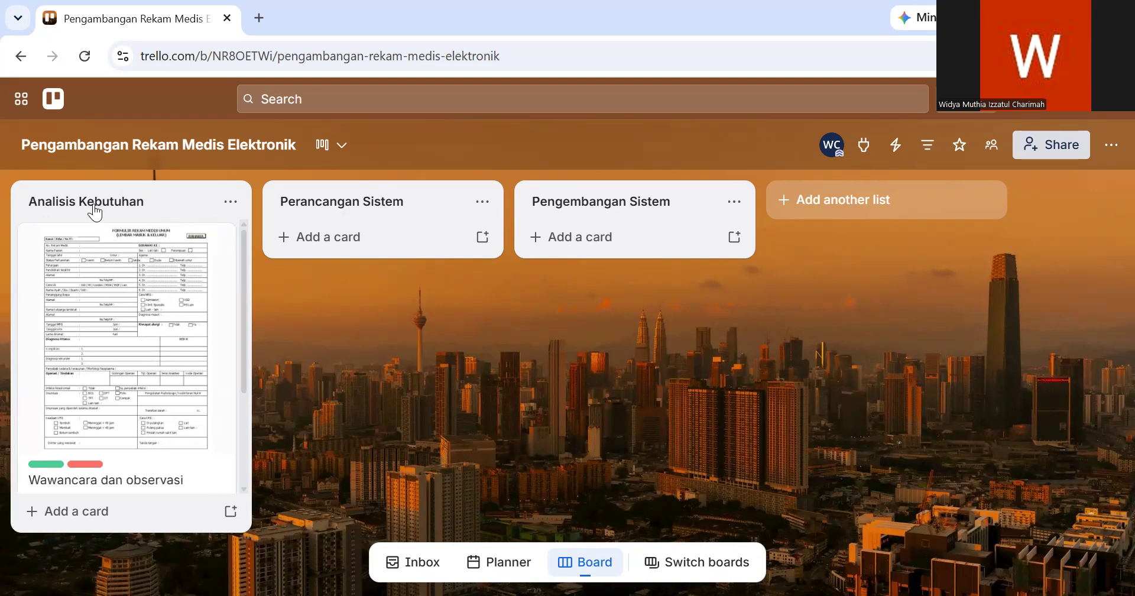
pyautogui.moveTo(713, 193); pyautogui.dragTo(615, 201)
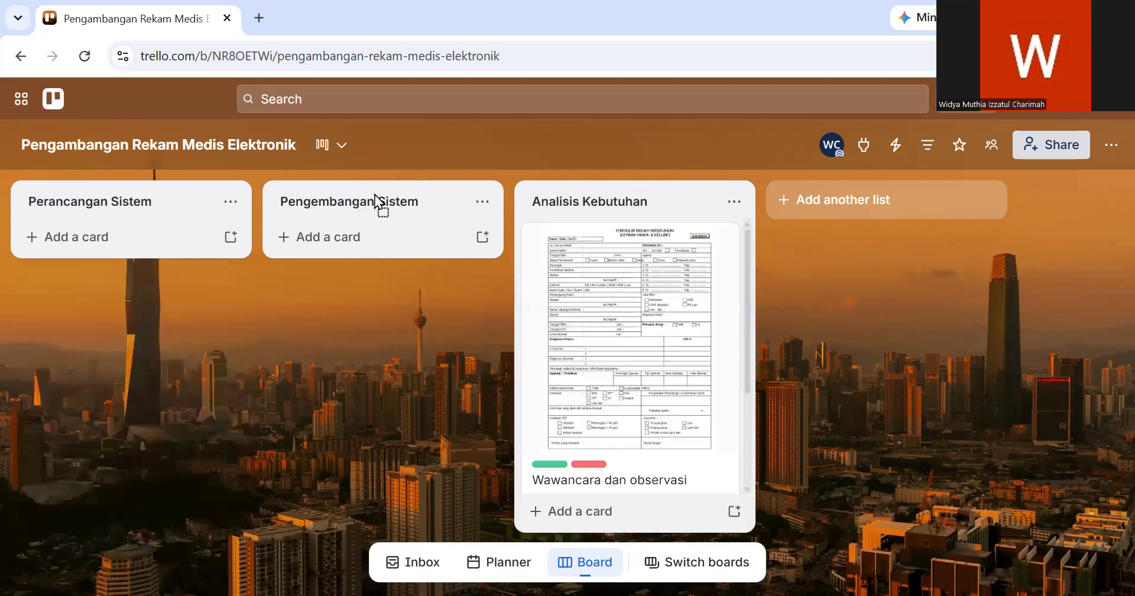
pyautogui.moveTo(85, 183); pyautogui.dragTo(48, 176)
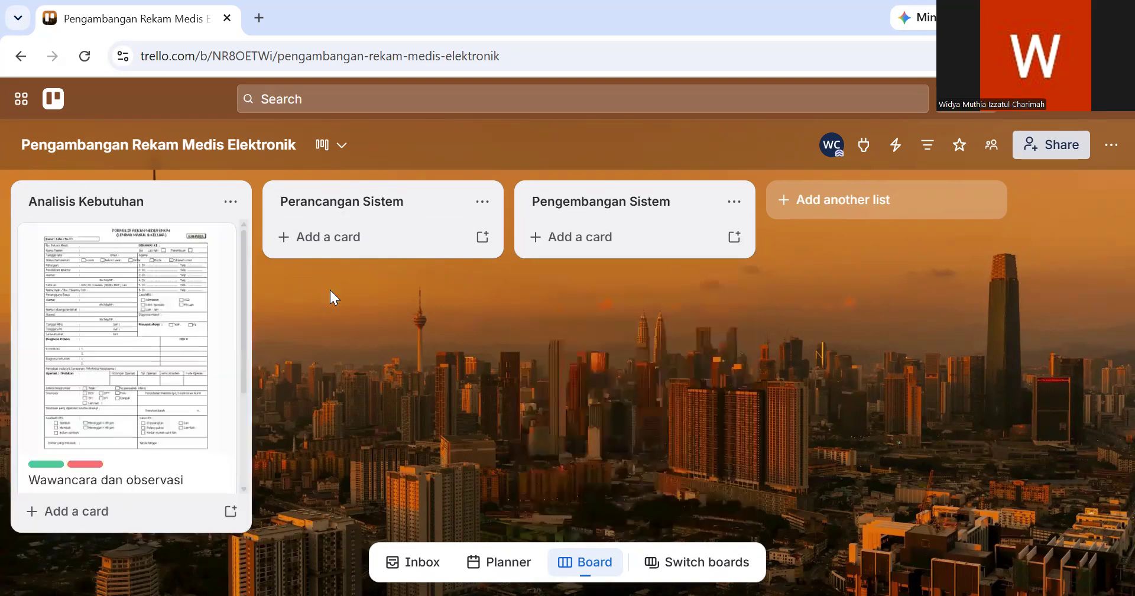